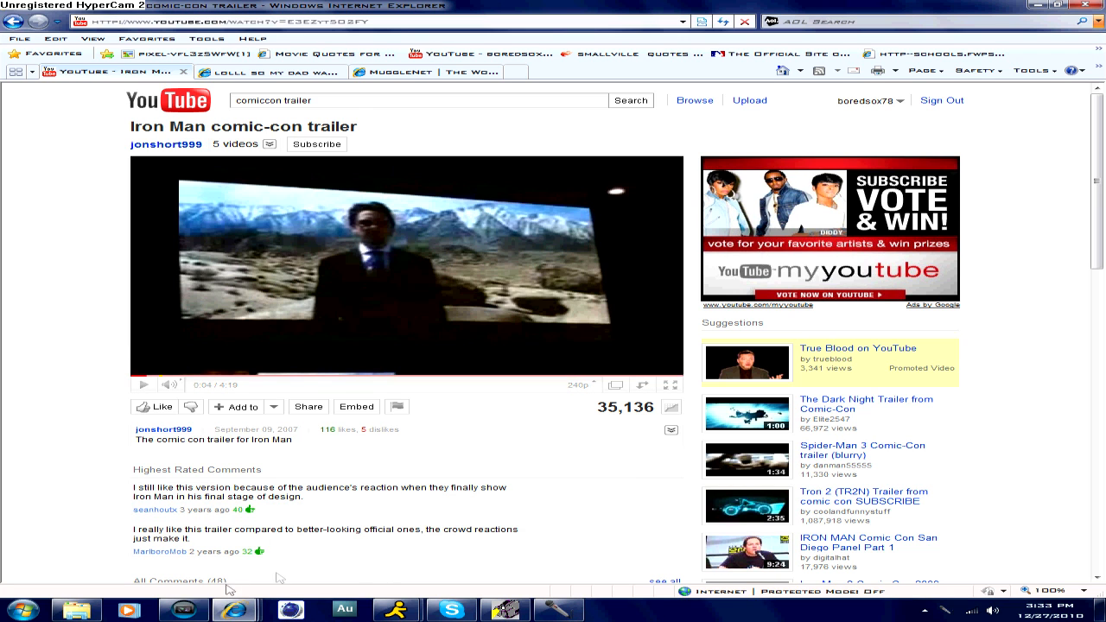
- Switch to Vegas Pro and place the "From the Director of Star Trek" title media on track 1 at about 00:00:01.02
left_click(183, 611)
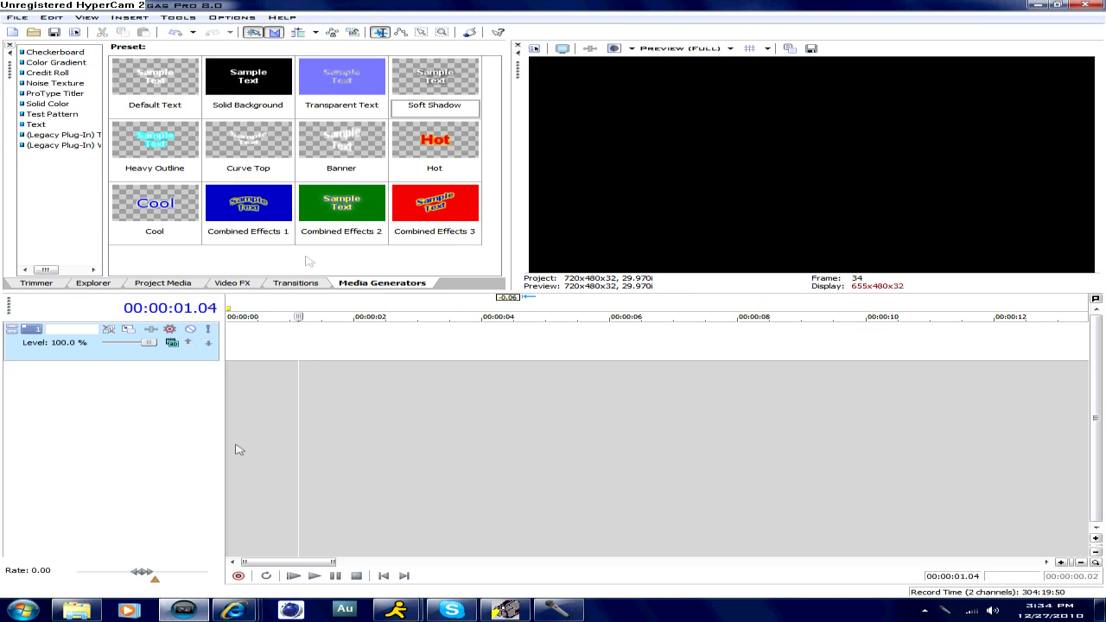
left_click(76, 611)
left_click_drag(782, 164, 860, 342)
left_click(861, 340)
left_click_drag(861, 338, 297, 329)
left_click(295, 329)
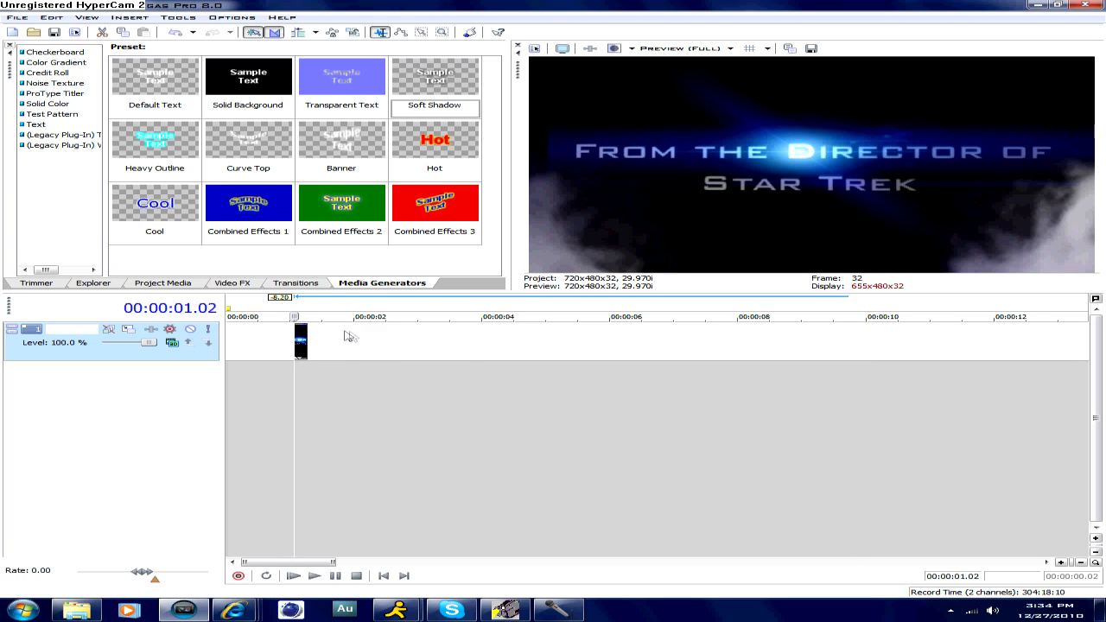
scroll(349, 335, "up", 4)
scroll(520, 348, "down", 3)
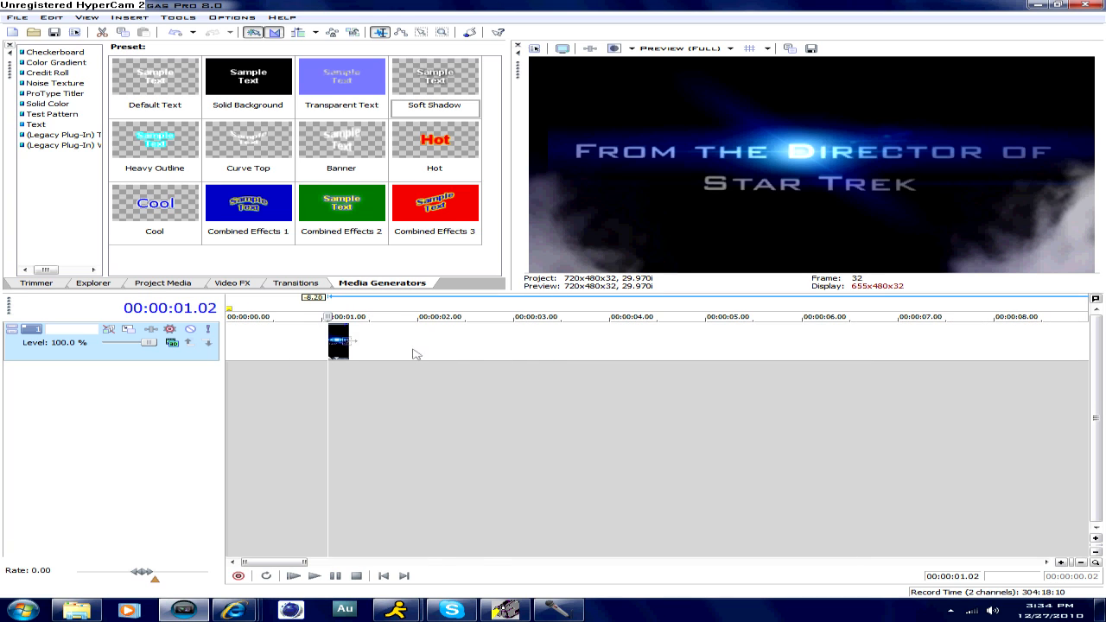
- Move the title clip to about the four-second mark and add a Green solid color clip at the track start, ending at about 00:00:03.24
left_click_drag(343, 344, 623, 354)
left_click(50, 105)
left_click_drag(463, 82, 207, 347)
left_click(551, 341)
left_click_drag(553, 346, 590, 344)
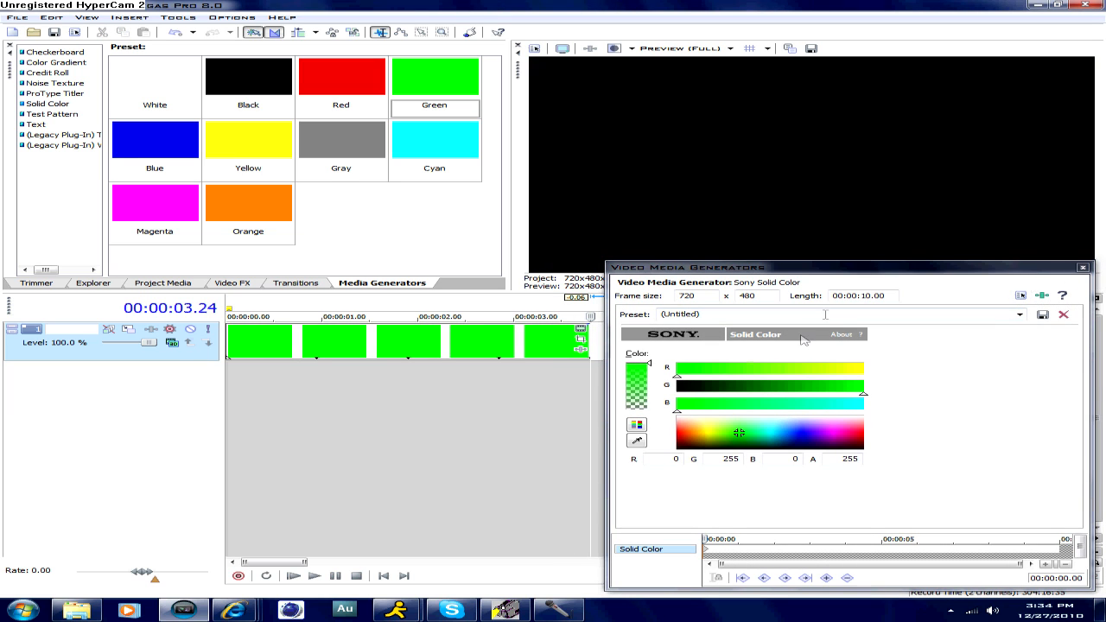
- Darken the solid color clip by setting its G value to 141
left_click_drag(808, 386, 782, 391)
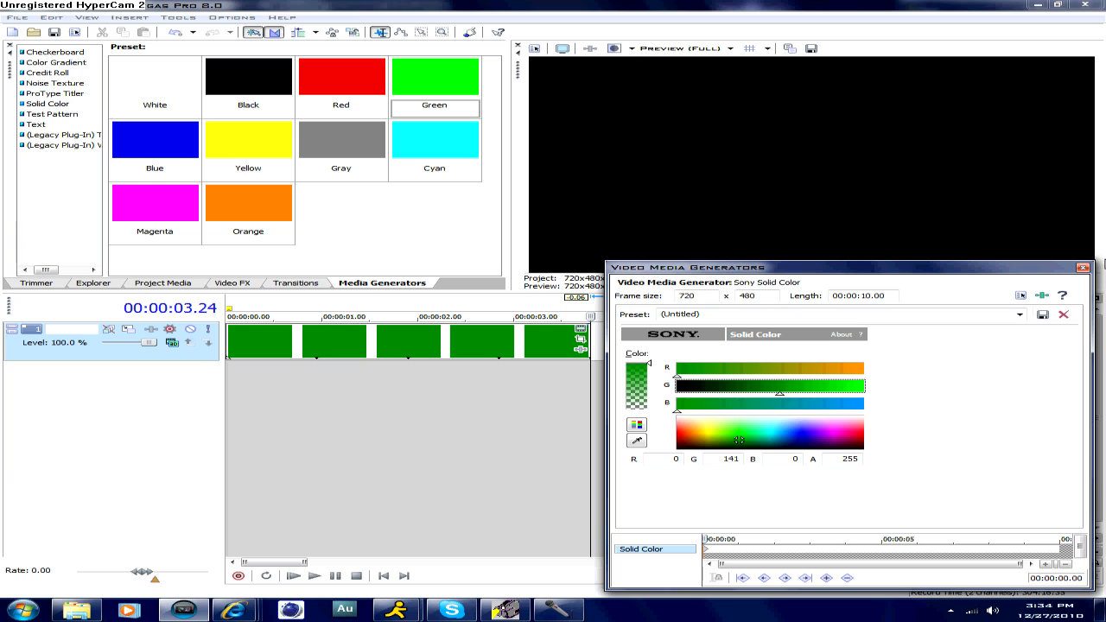
left_click(1082, 267)
left_click(456, 346)
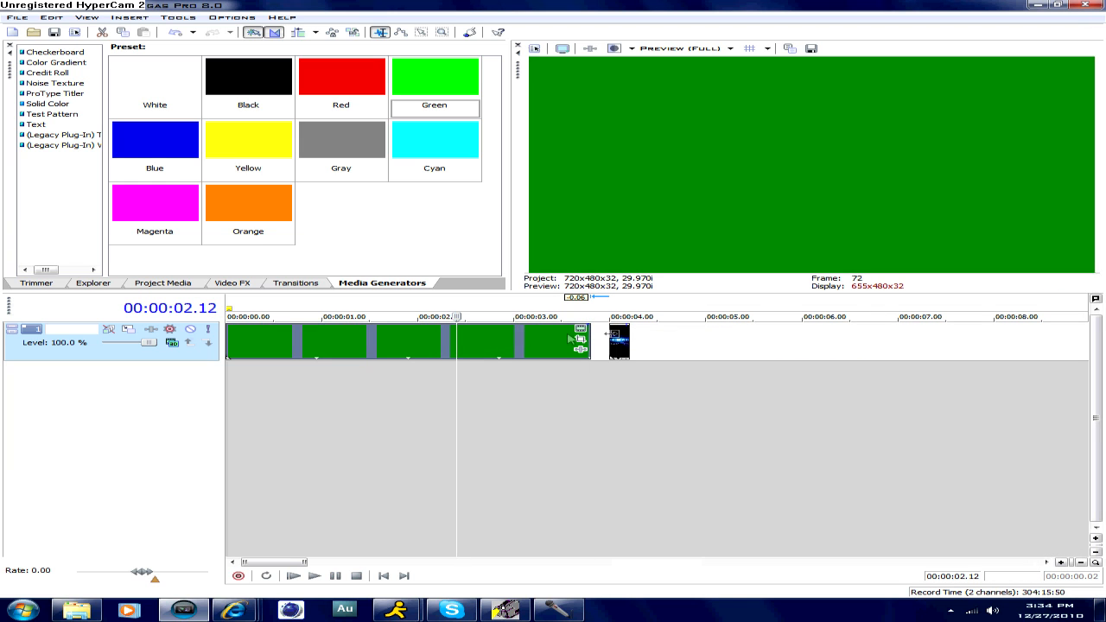
- Move the title clip so that it starts directly at the end of the green clip
left_click_drag(617, 340, 599, 341)
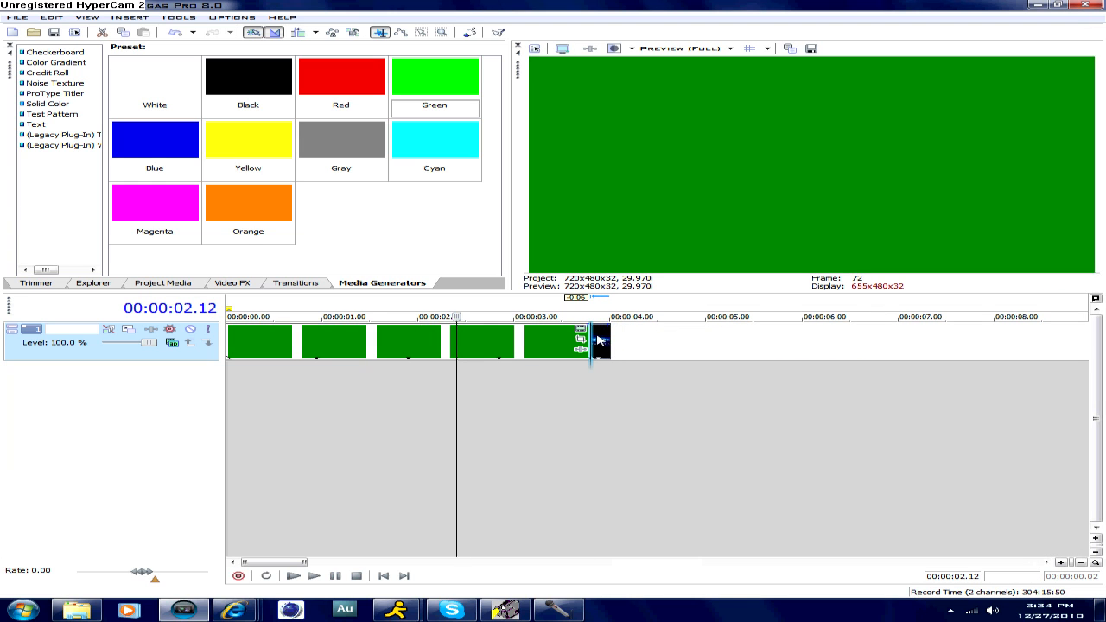
left_click(324, 353)
left_click(376, 345)
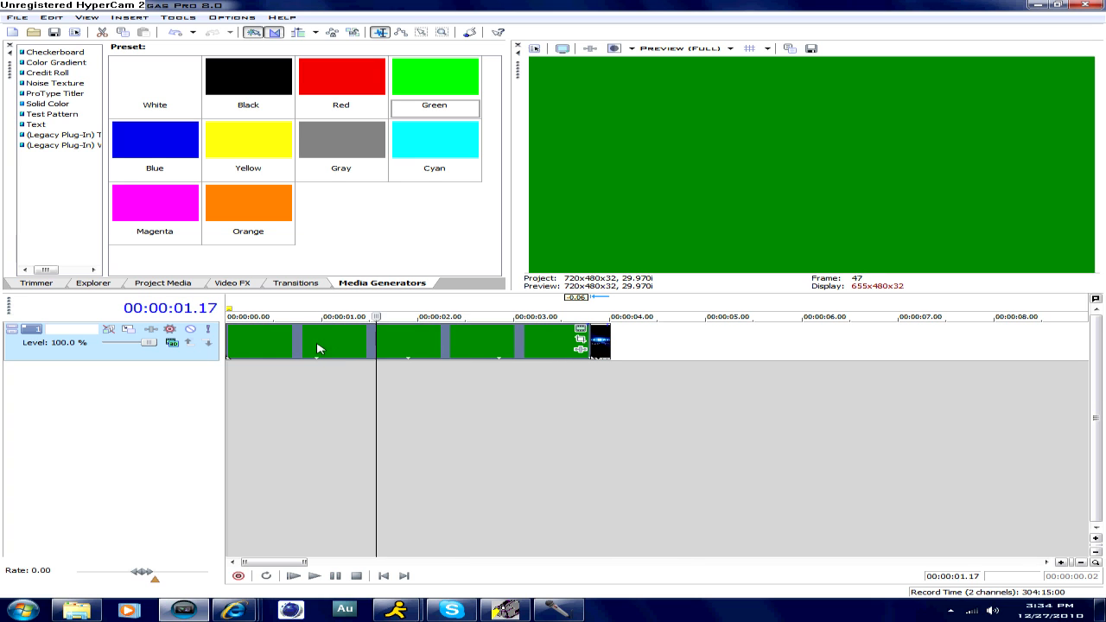
- Set the compositing mode of track 1 to Source Alpha
left_click(172, 342)
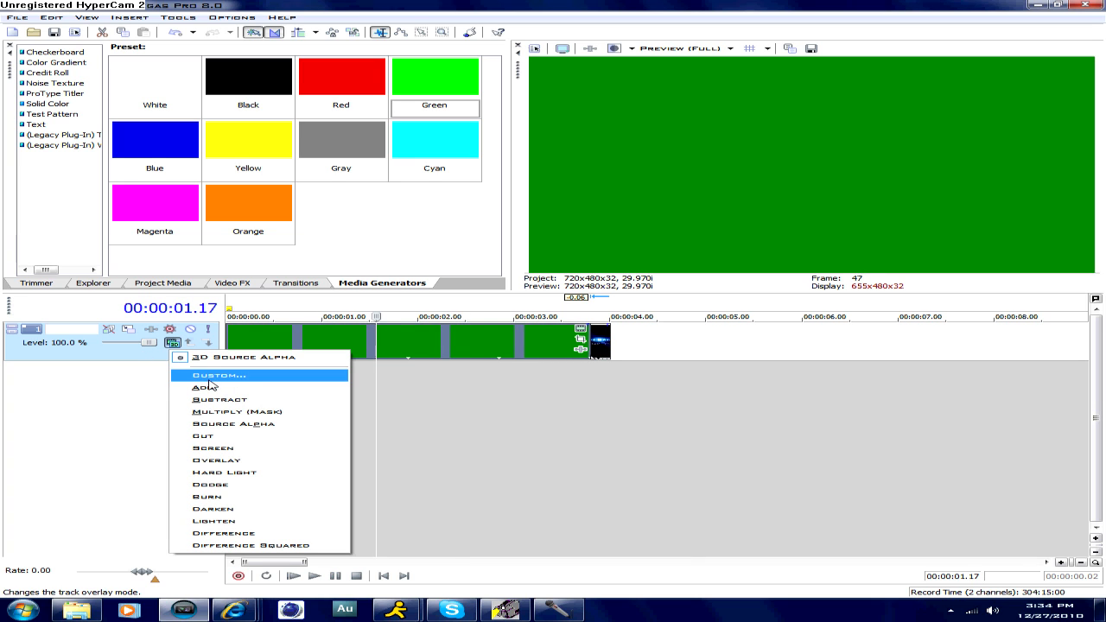
left_click(230, 423)
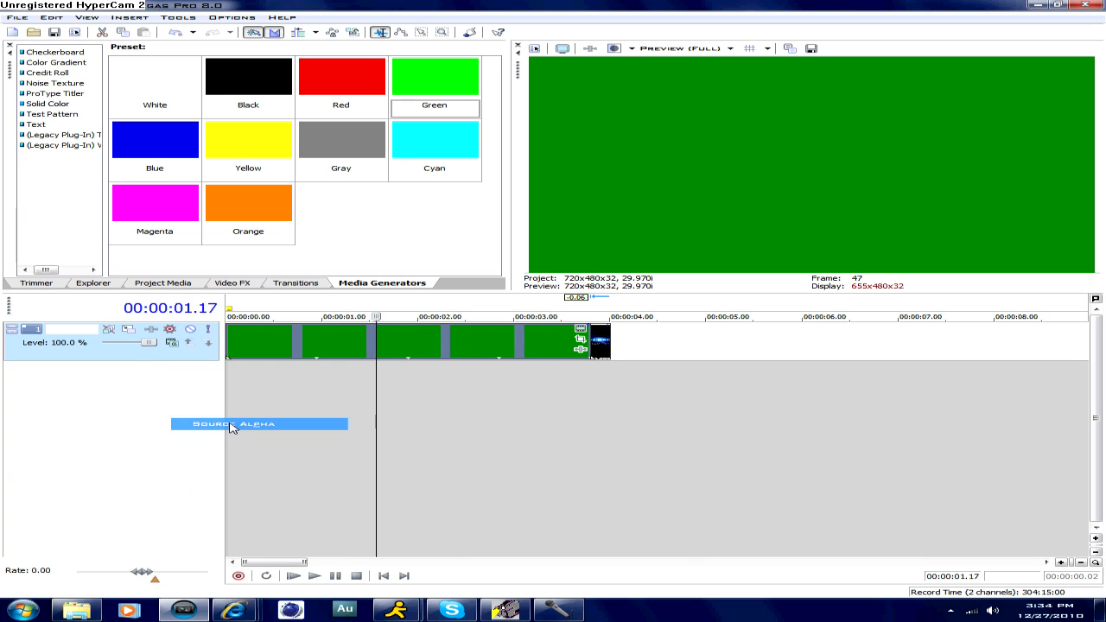
left_click(229, 423)
left_click(252, 347)
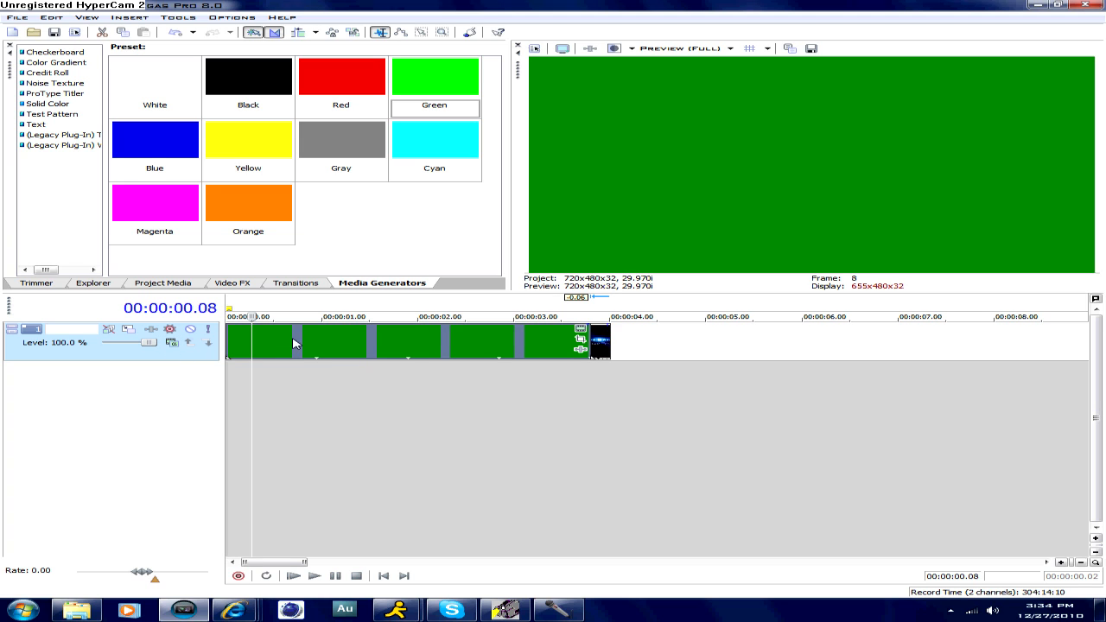
- Set the compositing mode of track 1 to 3D Source Alpha and place the cursor at 00:00:02.10 in the green clip
left_click(172, 343)
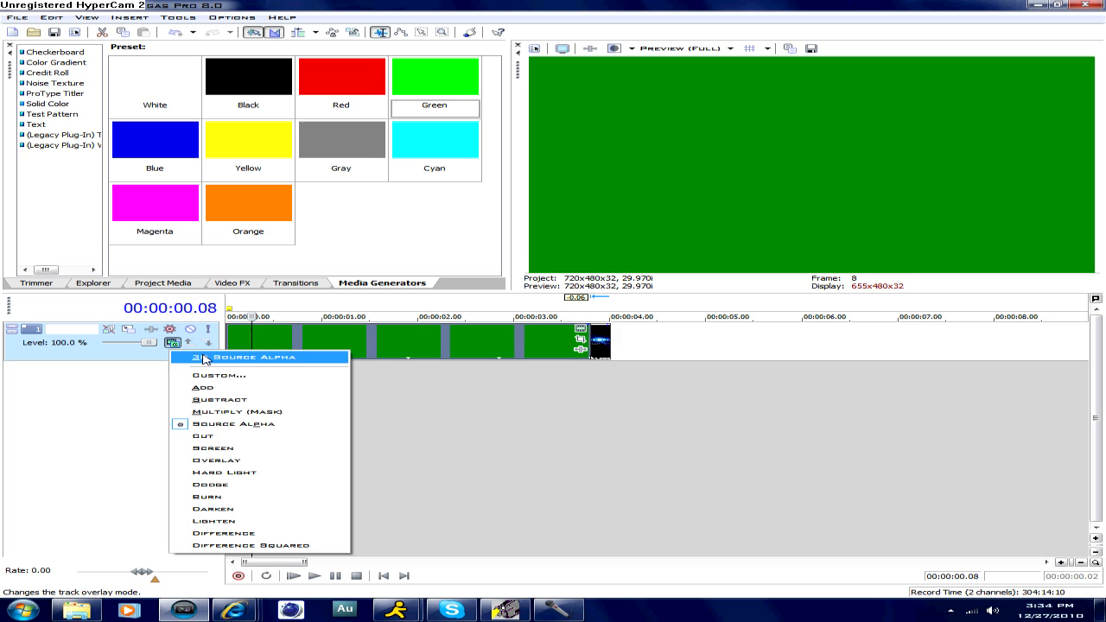
left_click(205, 357)
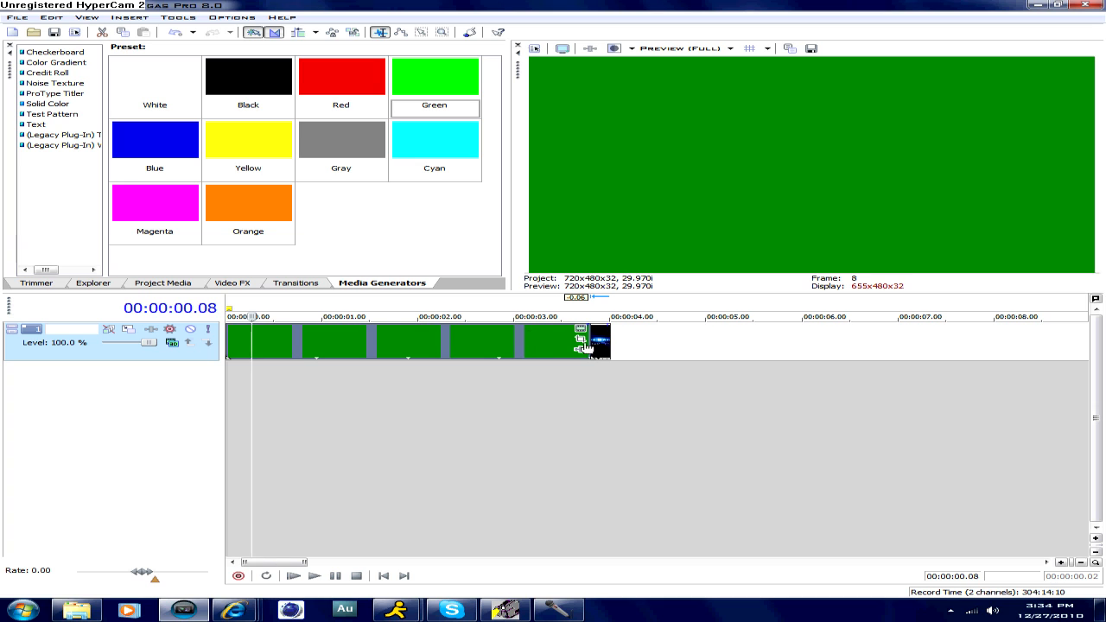
left_click(450, 336)
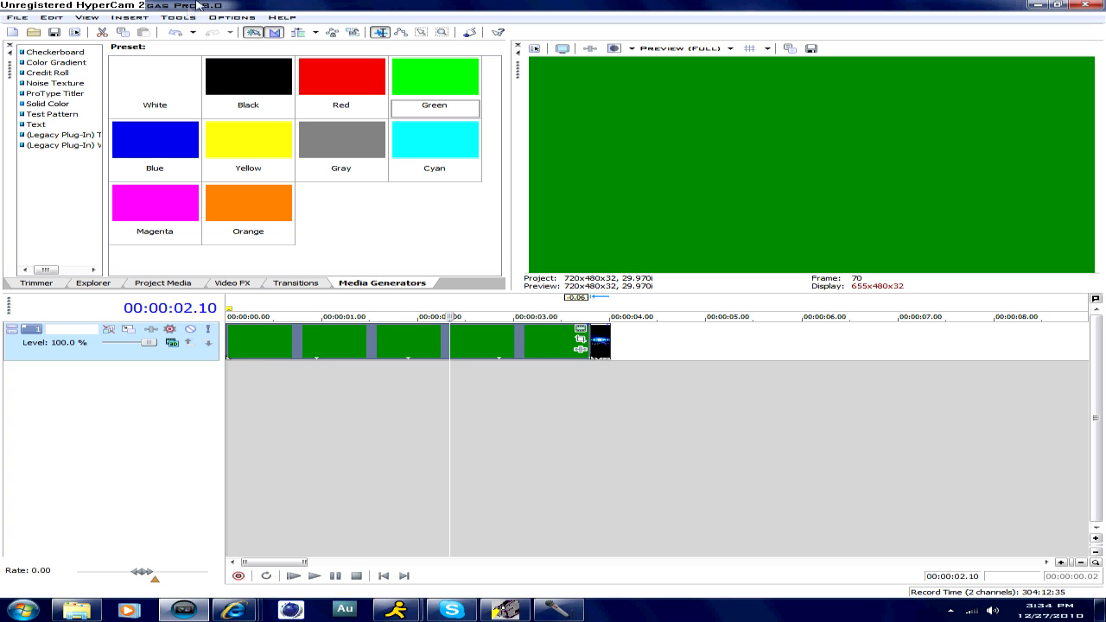
- Open Track Motion for track 1 and set its Y orientation to -12
left_click(178, 18)
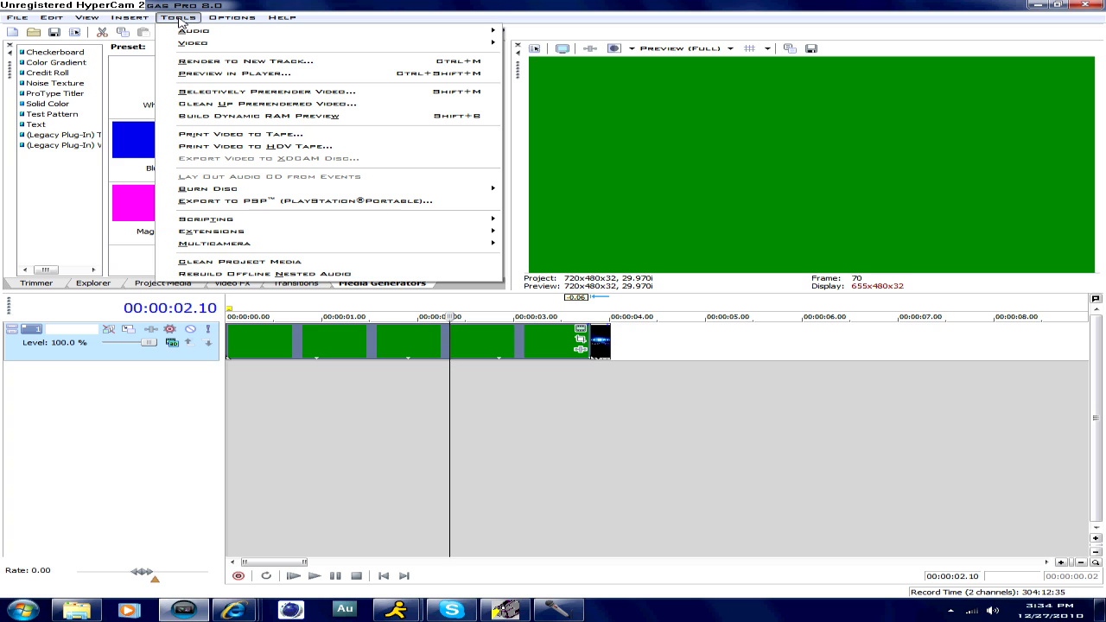
mouse_move(208, 43)
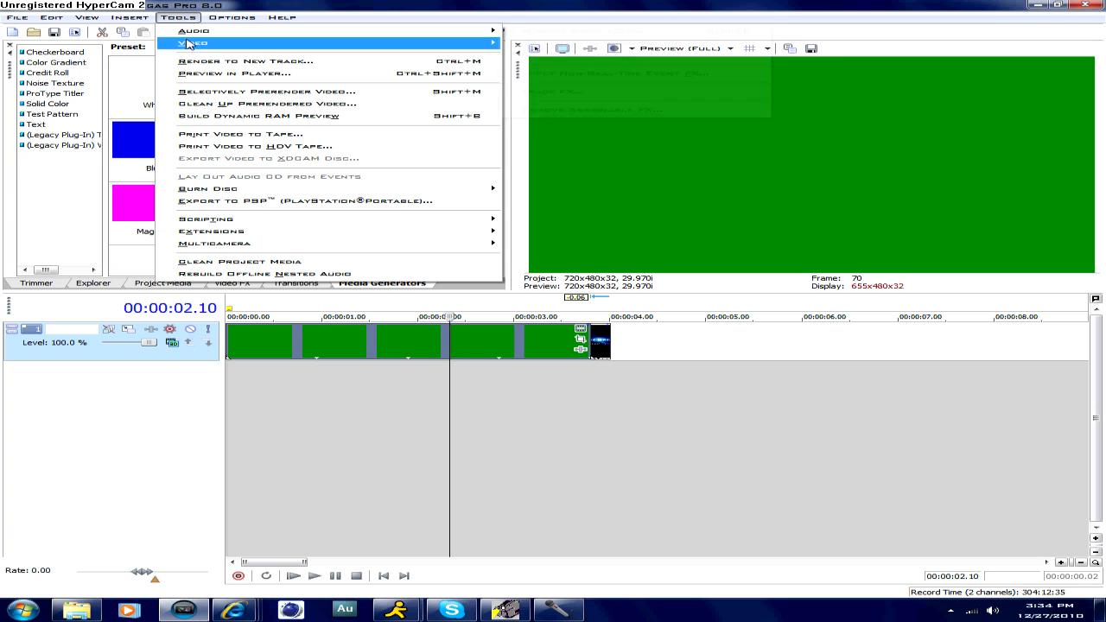
left_click(567, 106)
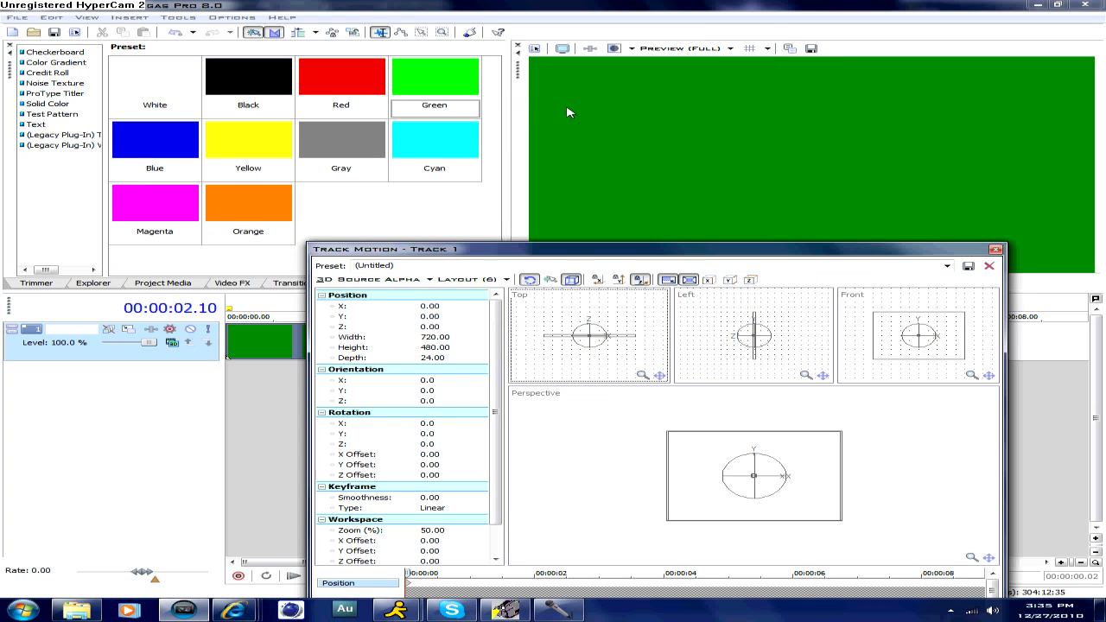
left_click(459, 392)
left_click(470, 393)
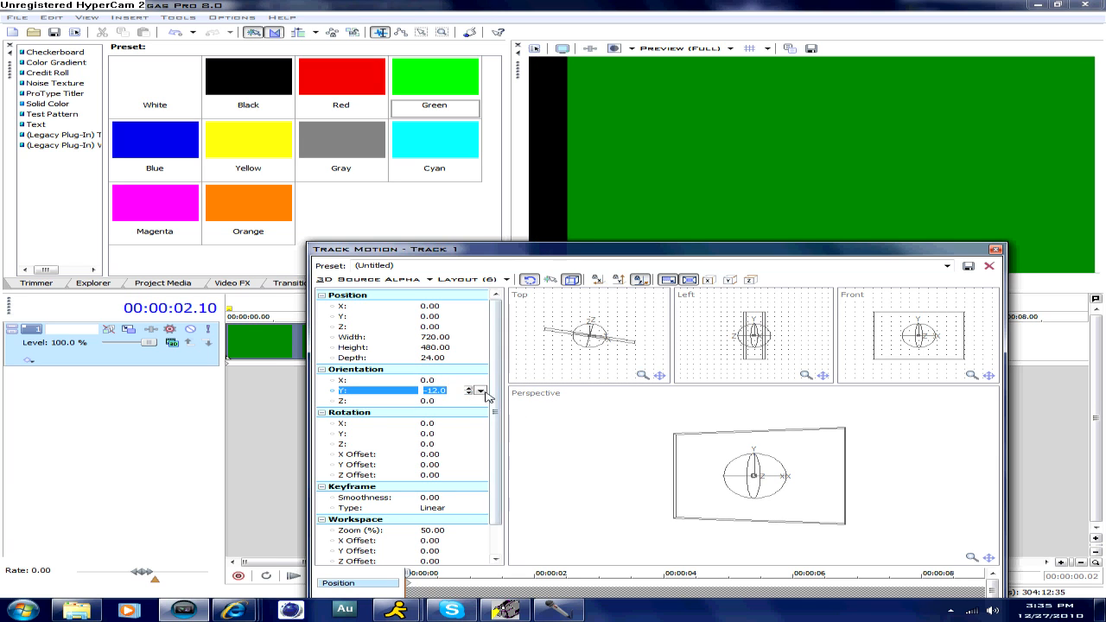
left_click(480, 390)
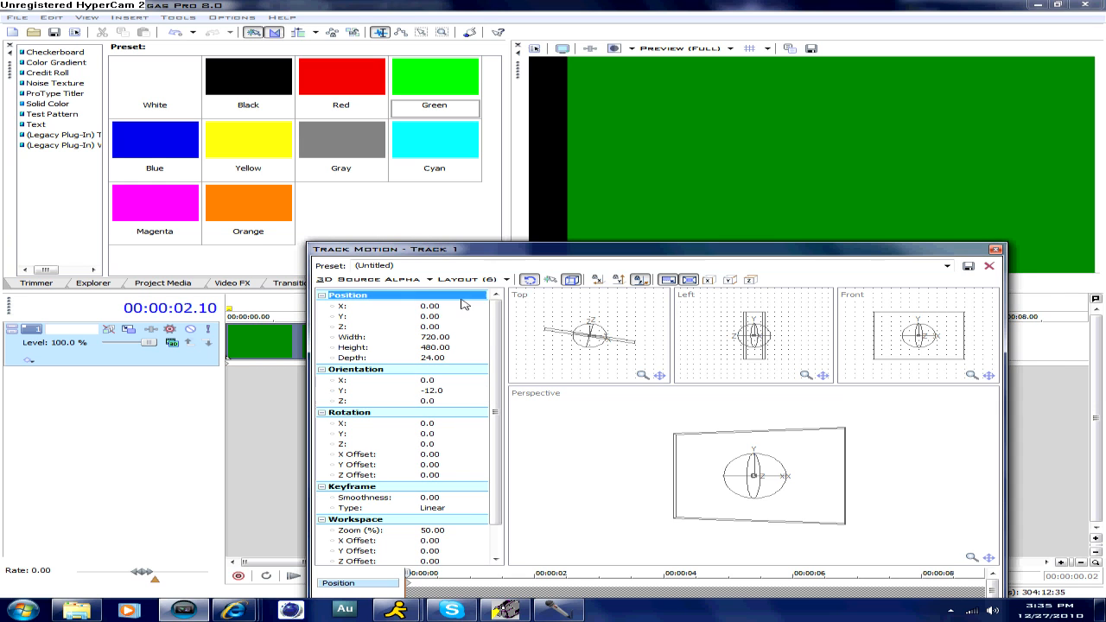
- Push the track back in 3D space by setting its Z position to 754.20
left_click(471, 325)
left_click(482, 329)
left_click_drag(455, 338, 461, 341)
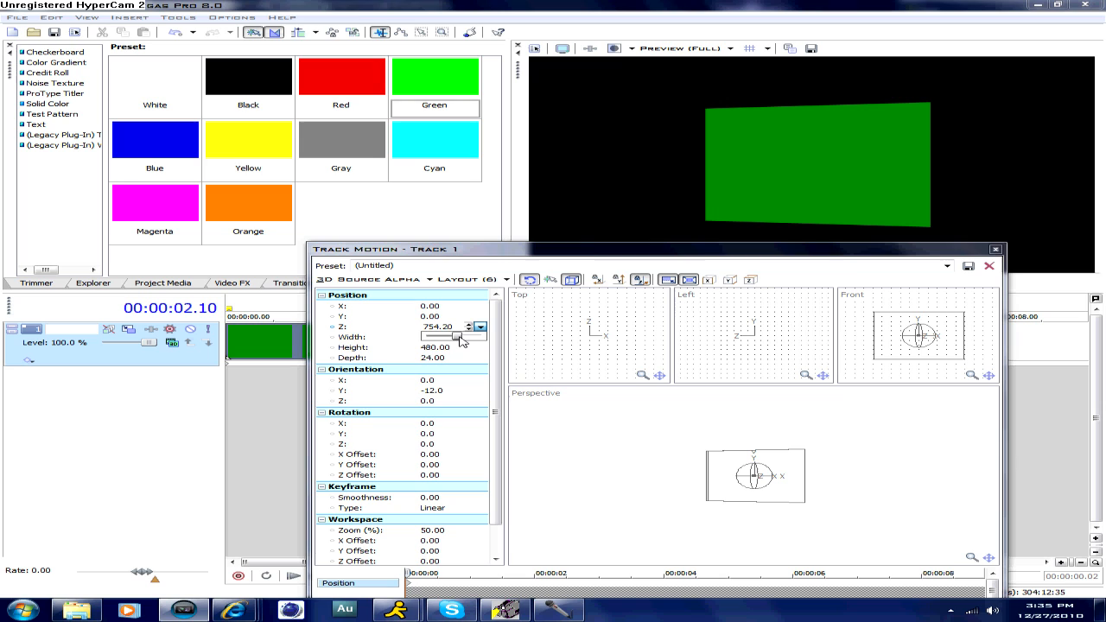
- Try different Y orientation values for the track, ending on -13
left_click(486, 253)
left_click(479, 381)
left_click(473, 392)
left_click(481, 390)
left_click(470, 389)
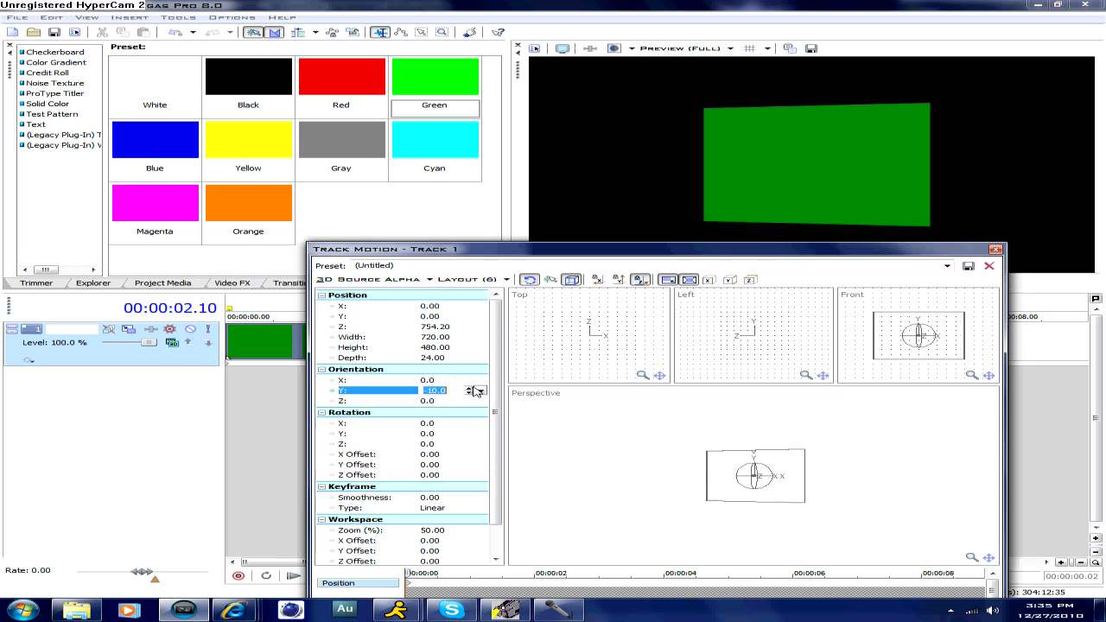
left_click(469, 393)
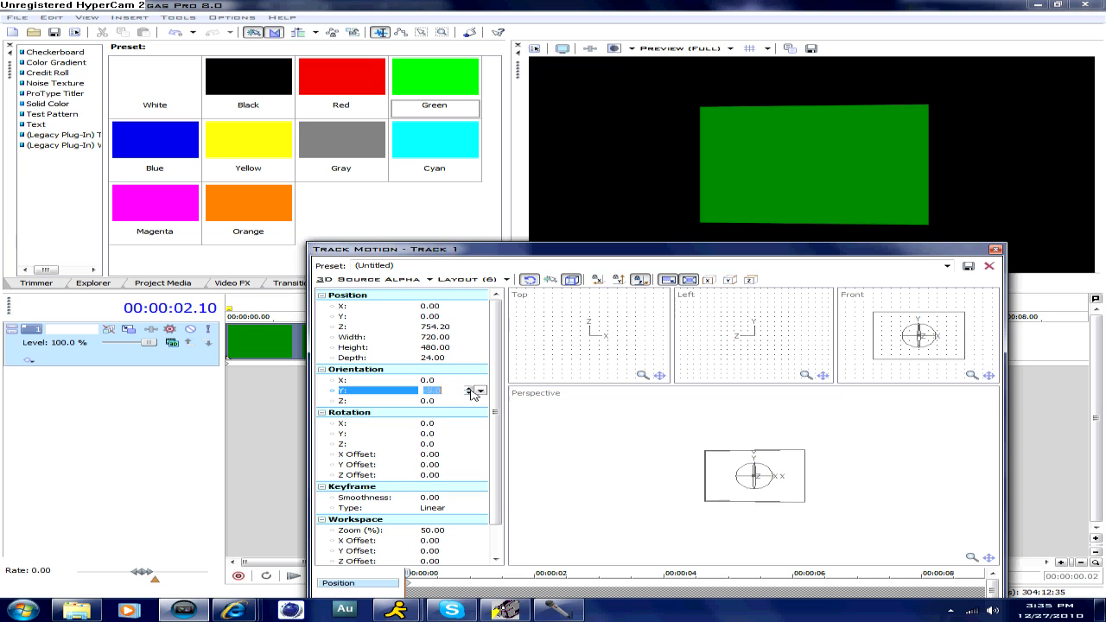
left_click(471, 394)
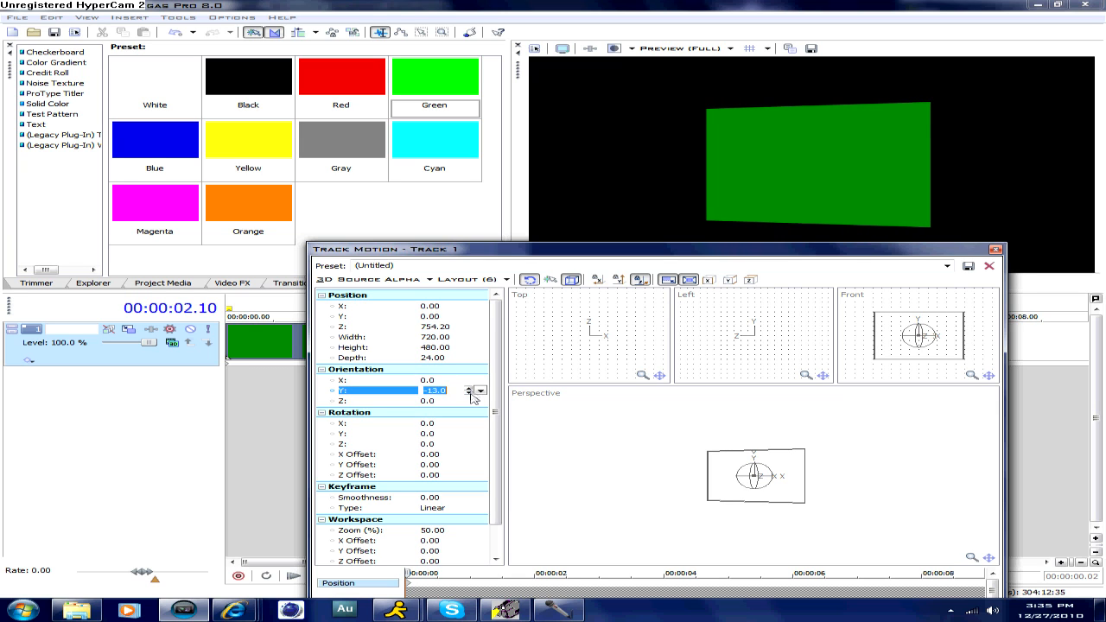
left_click(470, 389)
left_click(470, 389)
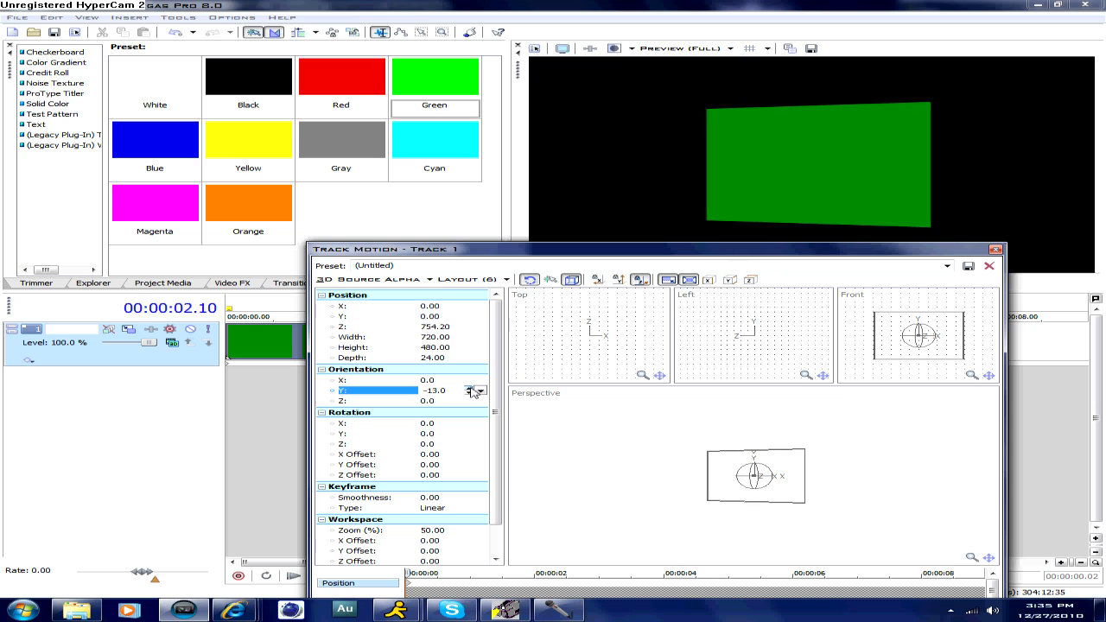
- Tilt the track by setting its Y orientation to 17.1 and its X orientation to -10
left_click(480, 391)
left_click_drag(458, 407, 460, 406)
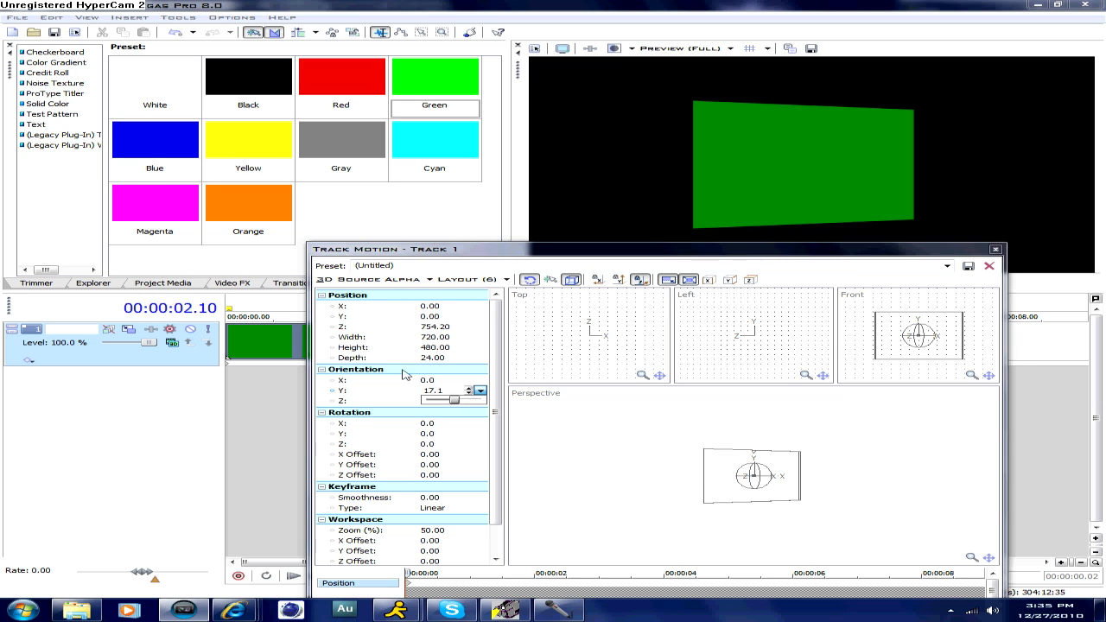
left_click(465, 381)
left_click(467, 380)
left_click(467, 380)
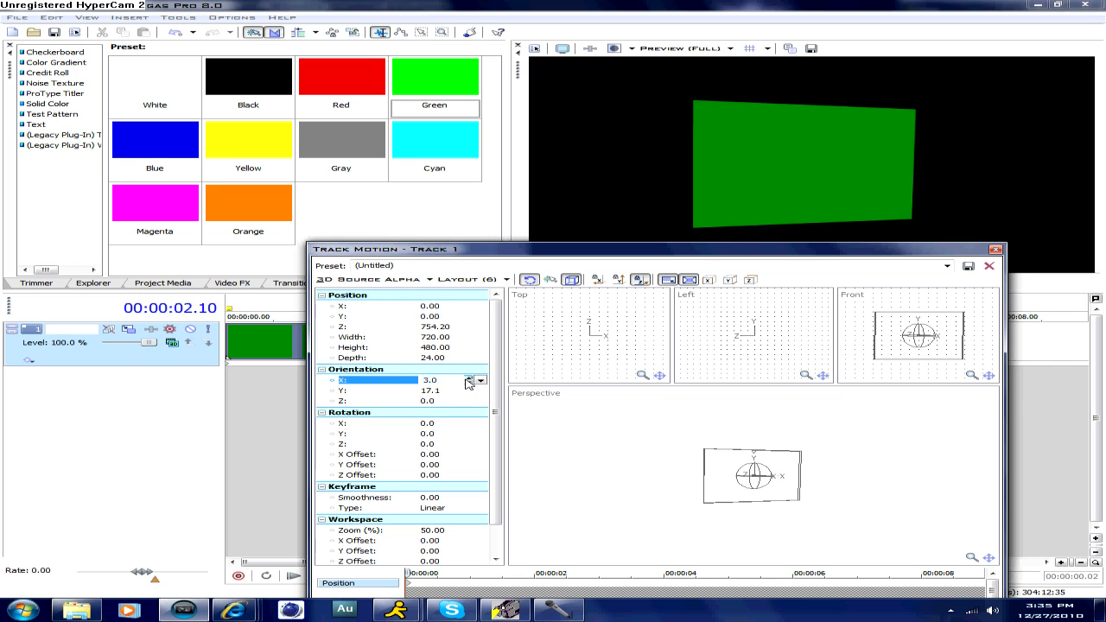
left_click(468, 384)
left_click(467, 384)
left_click(469, 384)
left_click(468, 383)
left_click(468, 384)
left_click(468, 384)
left_click(468, 384)
left_click(469, 384)
left_click(469, 383)
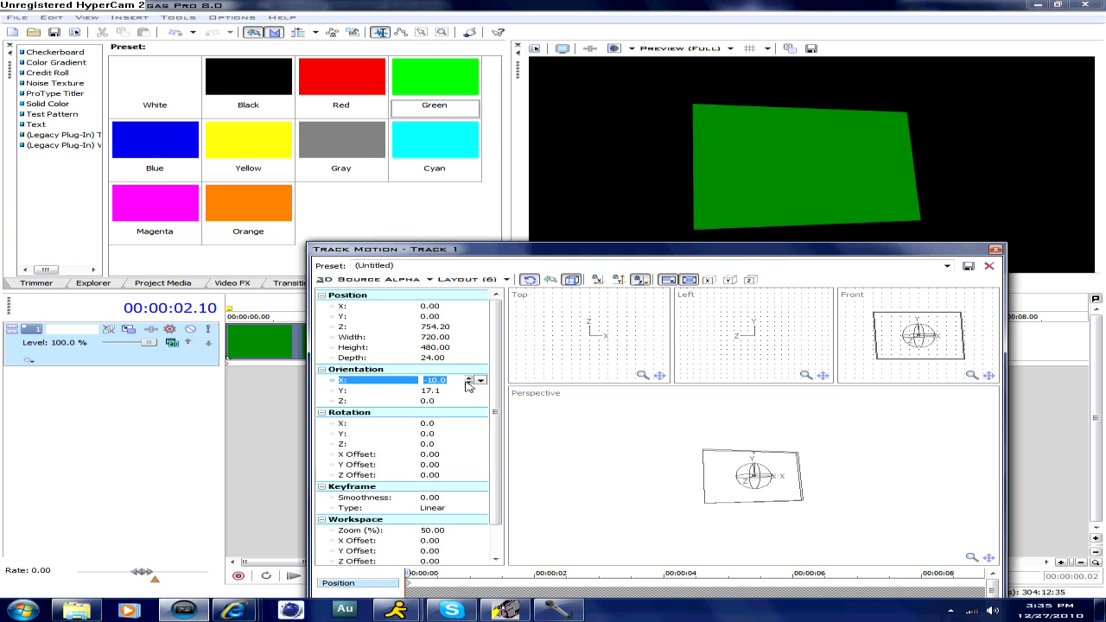
- Set the track's rotation to X -5, Y 7 and Z -2, and close Track Motion
left_click_drag(670, 251, 652, 357)
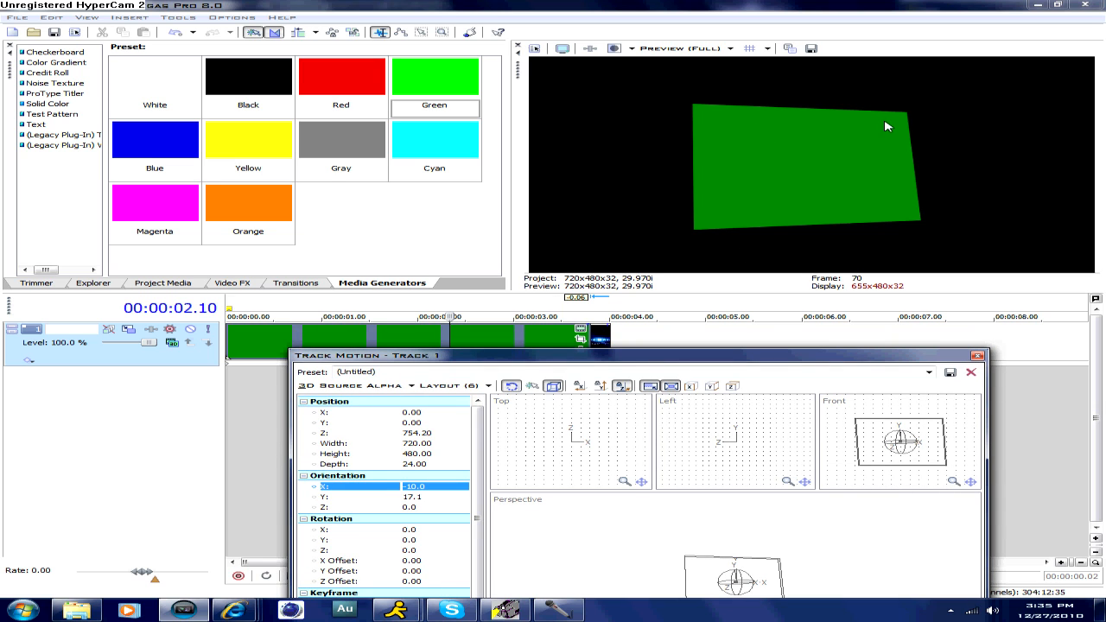
left_click_drag(618, 363, 598, 241)
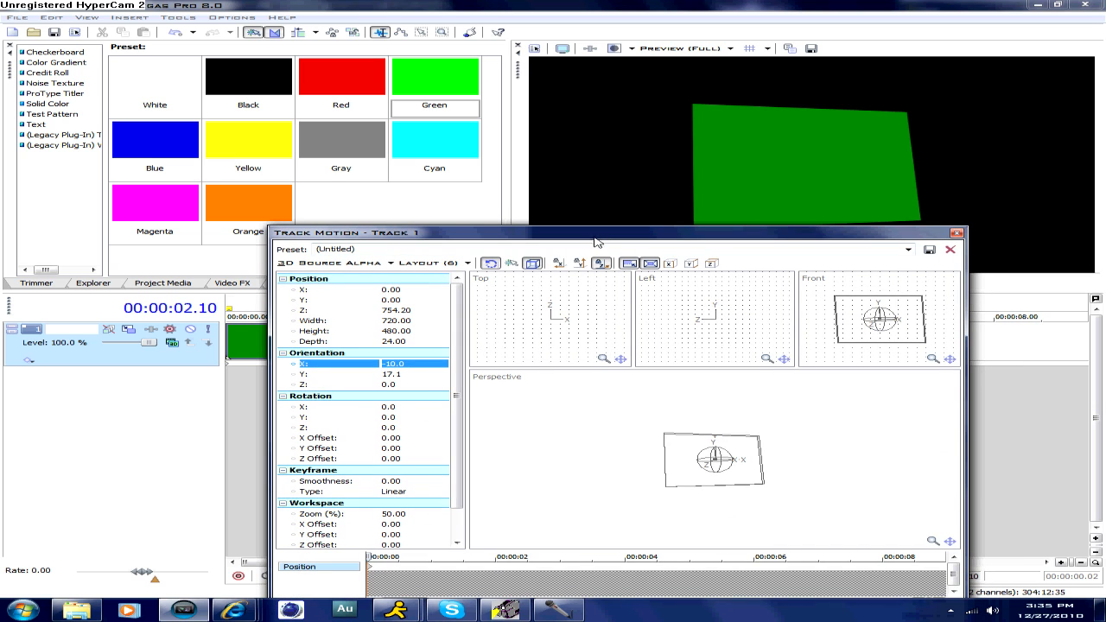
left_click(428, 408)
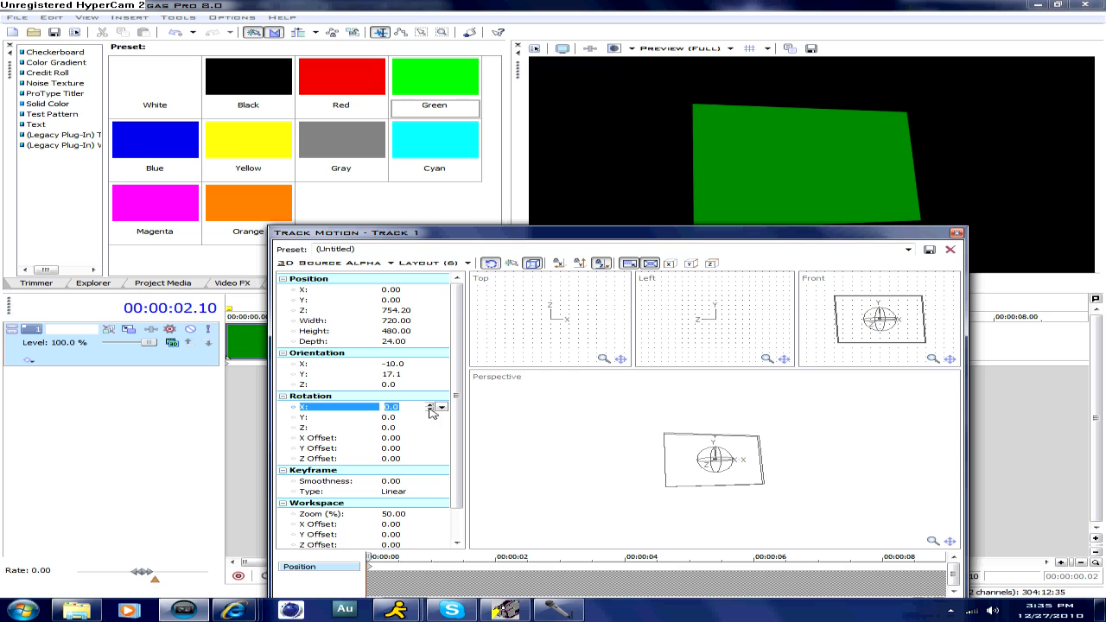
left_click(430, 410)
left_click(430, 418)
left_click(430, 415)
left_click(430, 416)
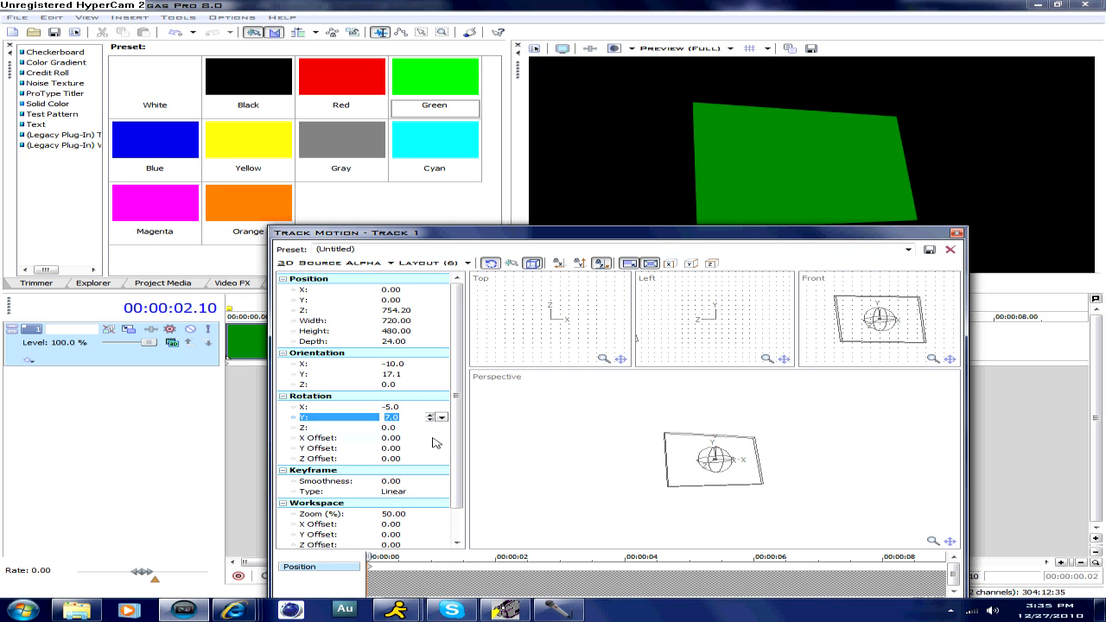
left_click(434, 439)
left_click(430, 428)
left_click(429, 426)
left_click(430, 430)
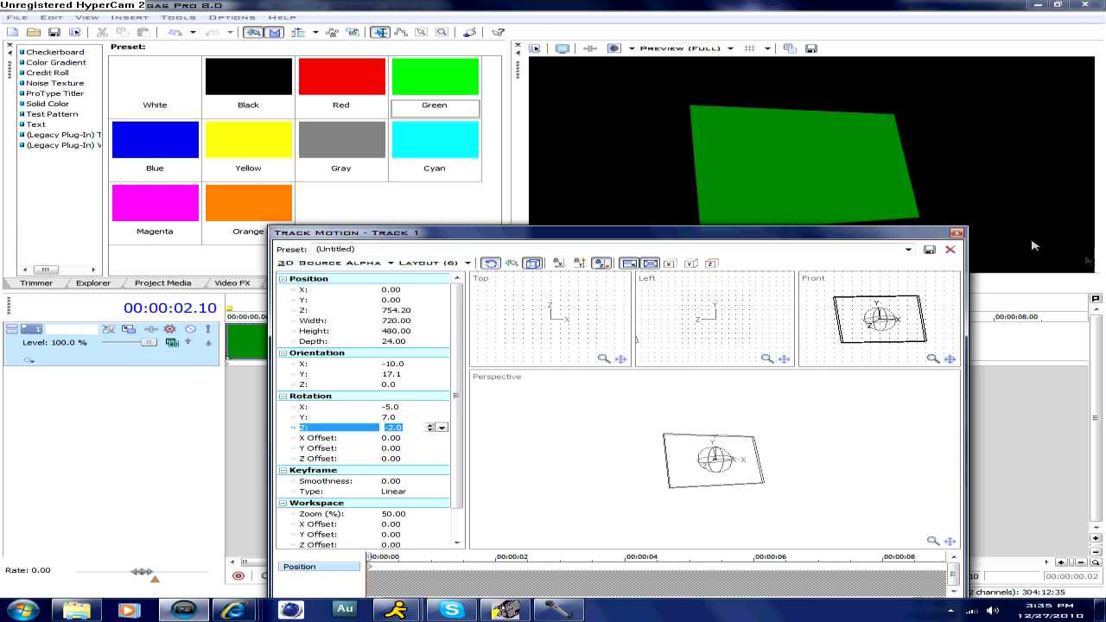
left_click(957, 233)
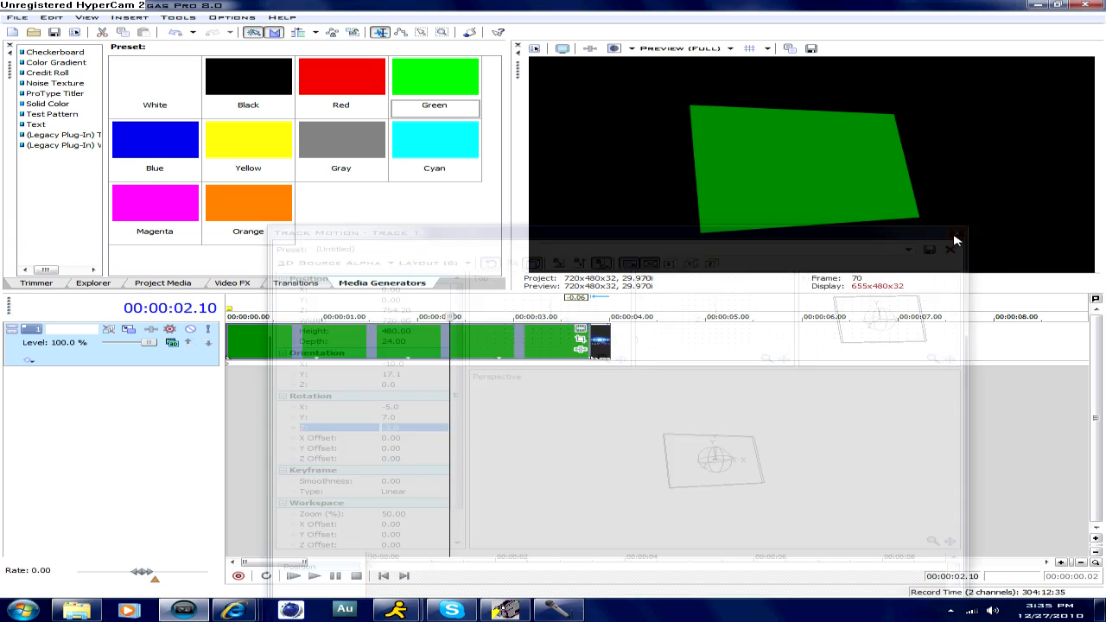
- Play the timeline briefly, and extend the end of the title clip to just past the 4.5-second mark
left_click(472, 341)
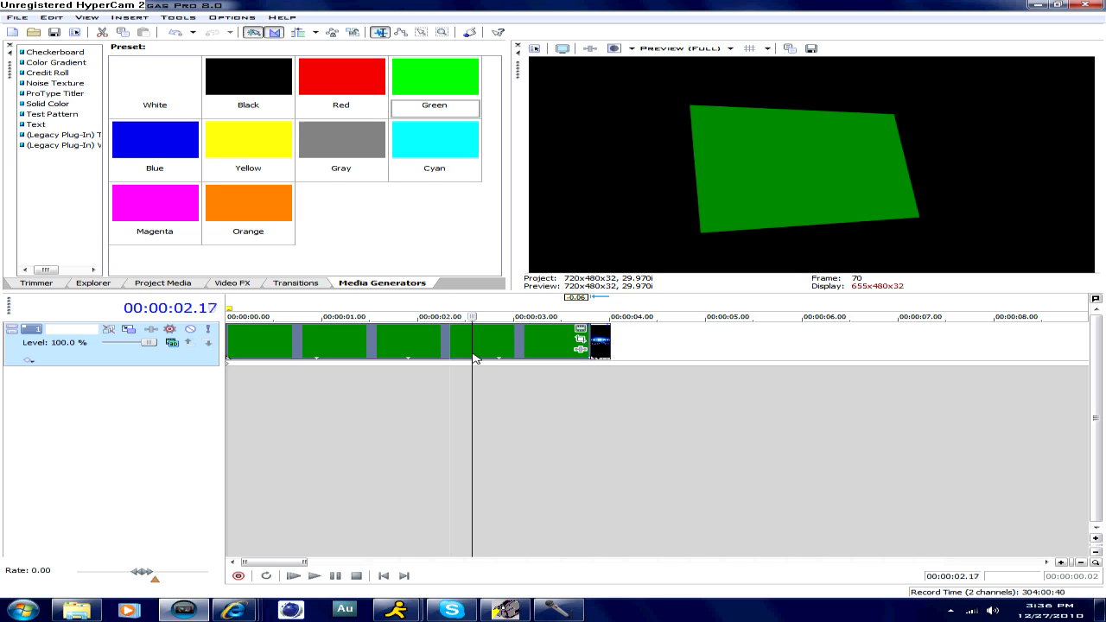
key("space")
key("space")
left_click(605, 349)
left_click(597, 347)
left_click_drag(608, 344, 670, 344)
- Open Event Pan/Crop for the green solid color clip and set Maintain aspect ratio to No
left_click(580, 339)
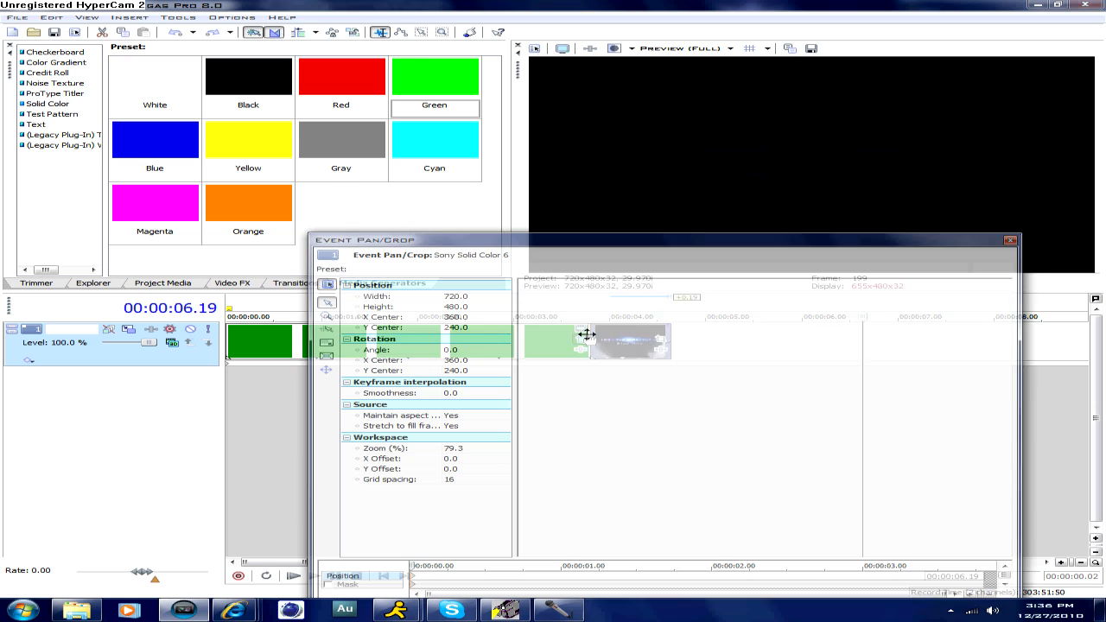
left_click(1010, 240)
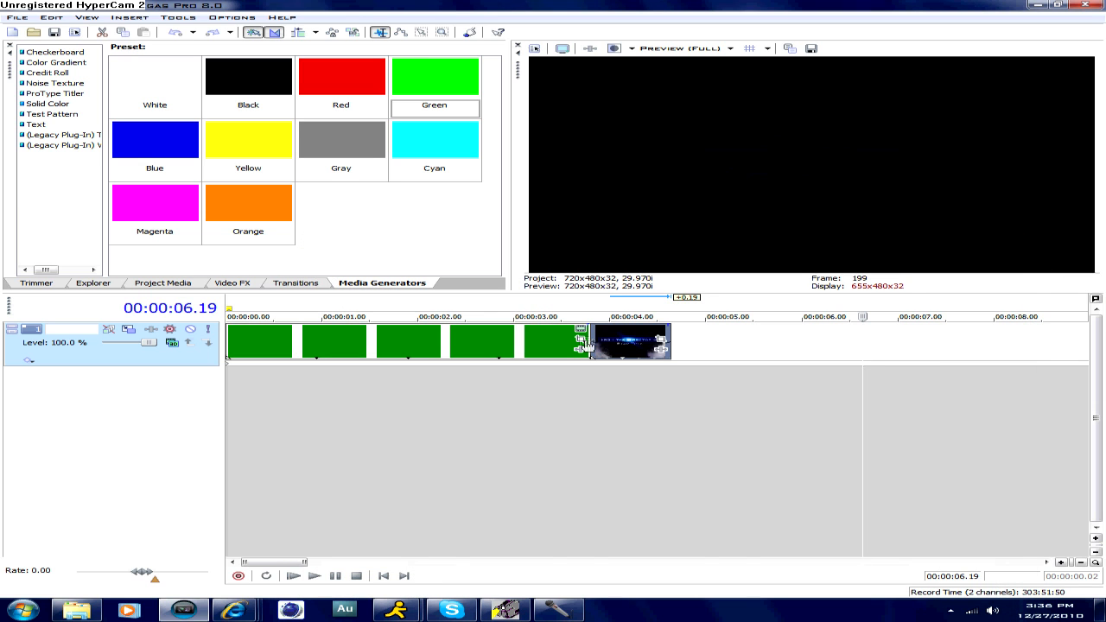
left_click(585, 342)
left_click(456, 417)
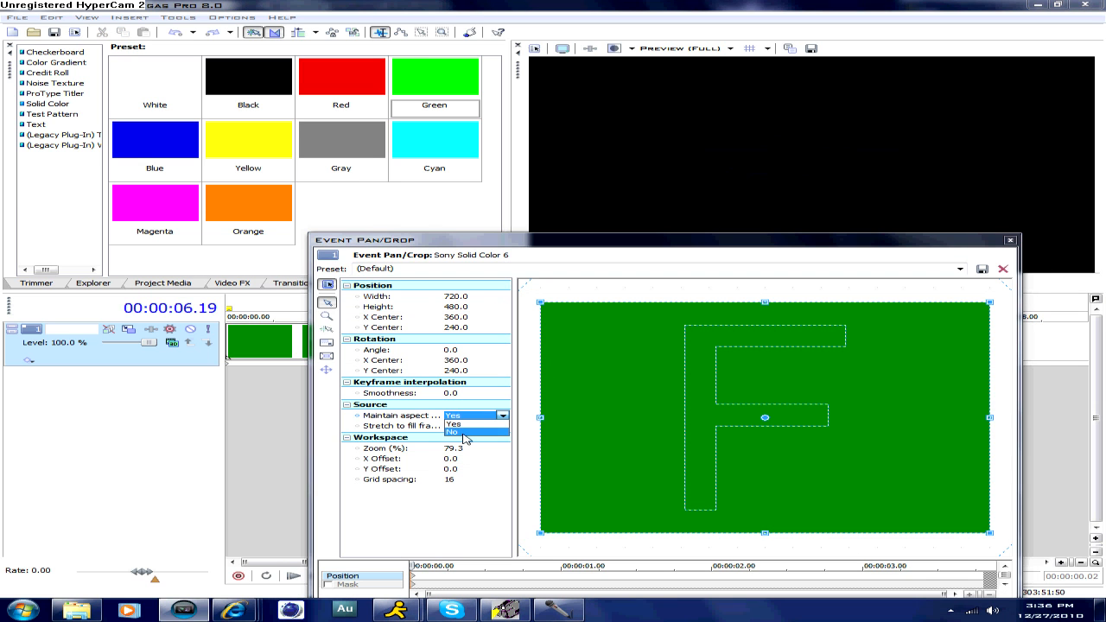
left_click(464, 432)
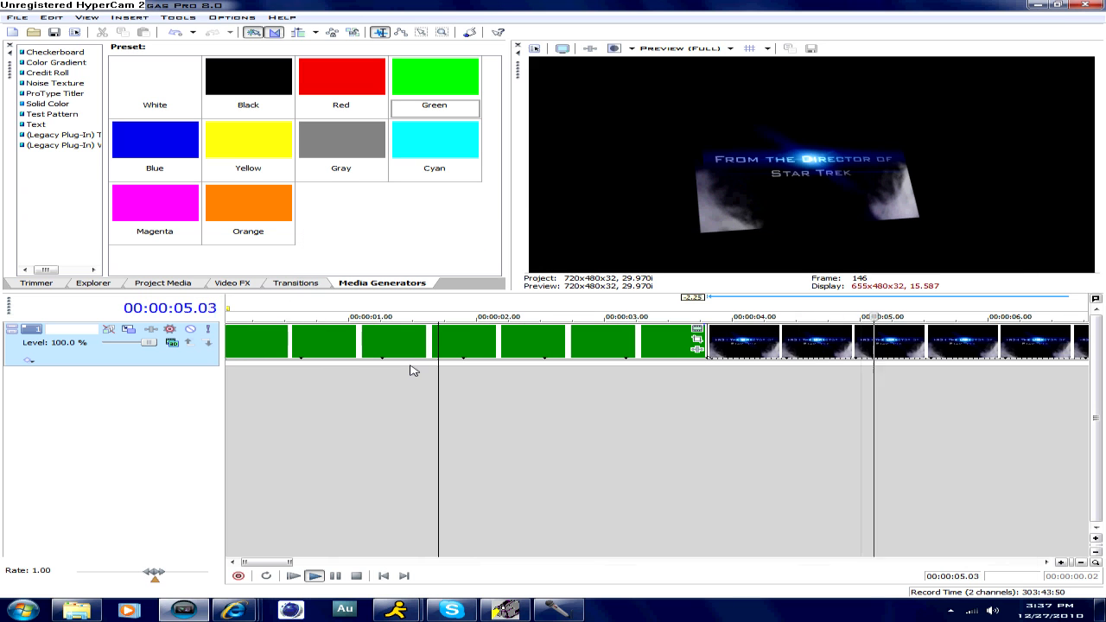
- Add a fade-in to the title clip ending at about the 5.5-second mark, and play it back
key("space")
left_click(475, 330)
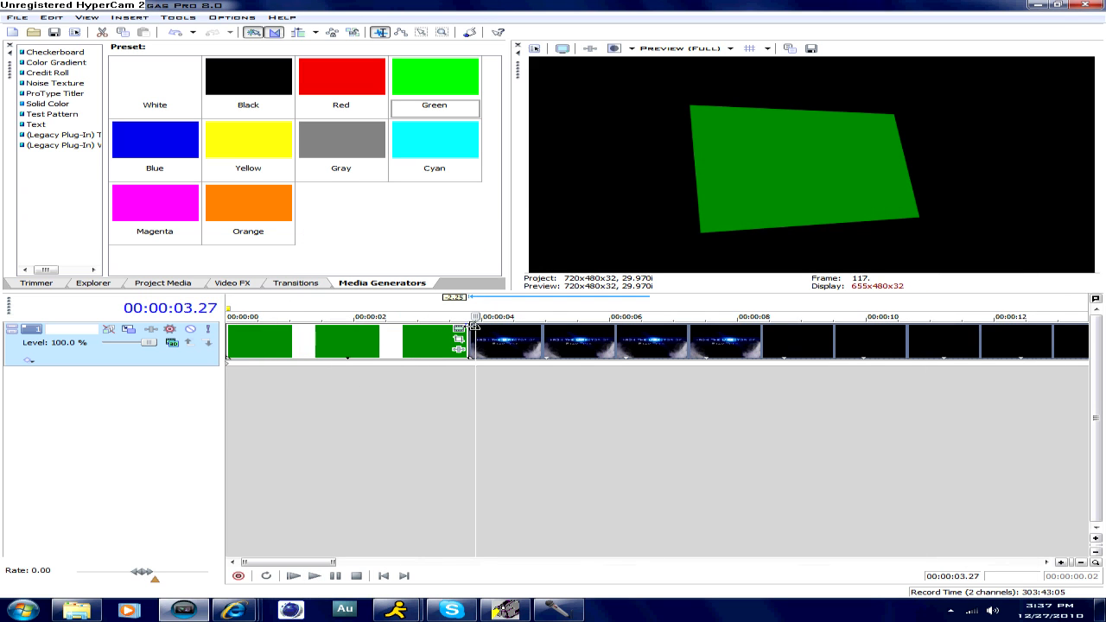
left_click(470, 326)
left_click_drag(469, 321, 577, 329)
key("space")
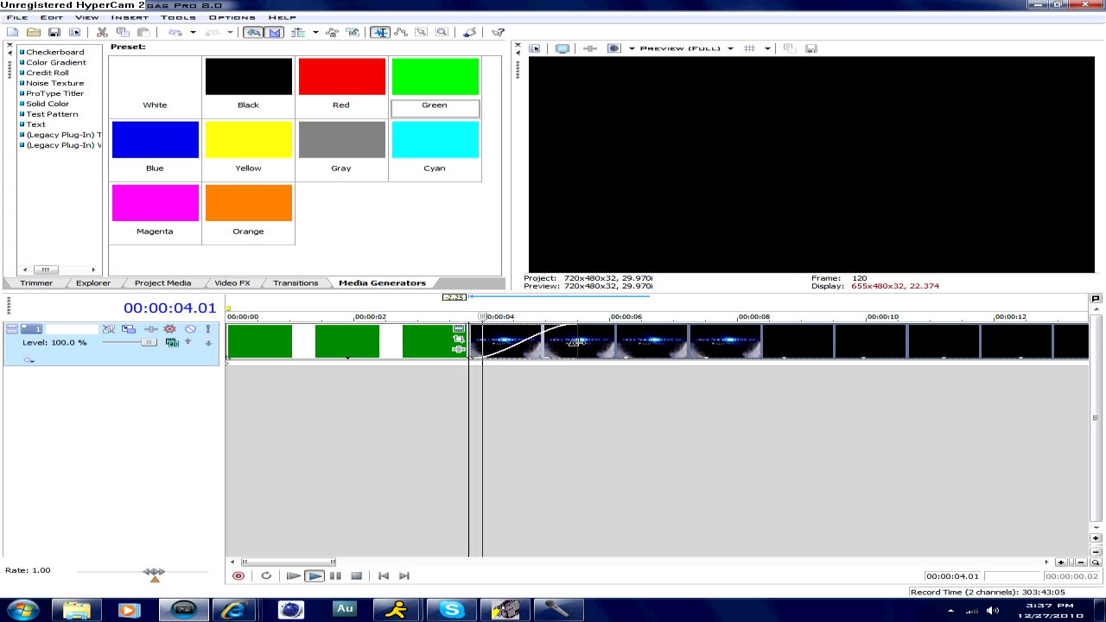
scroll(575, 342, "down", 4)
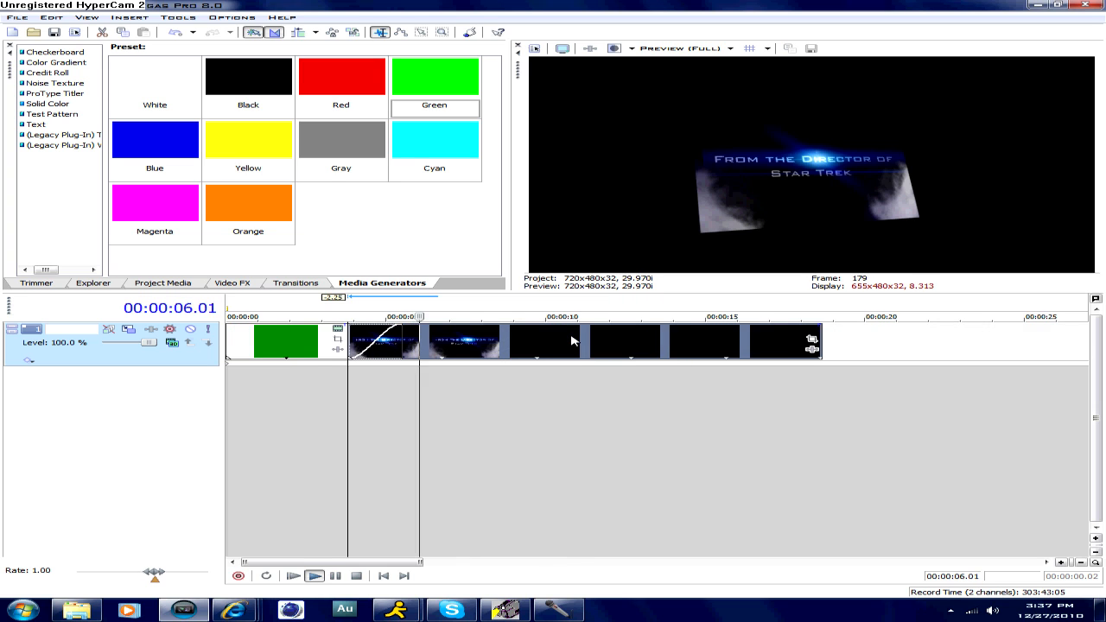
scroll(574, 340, "up", 1)
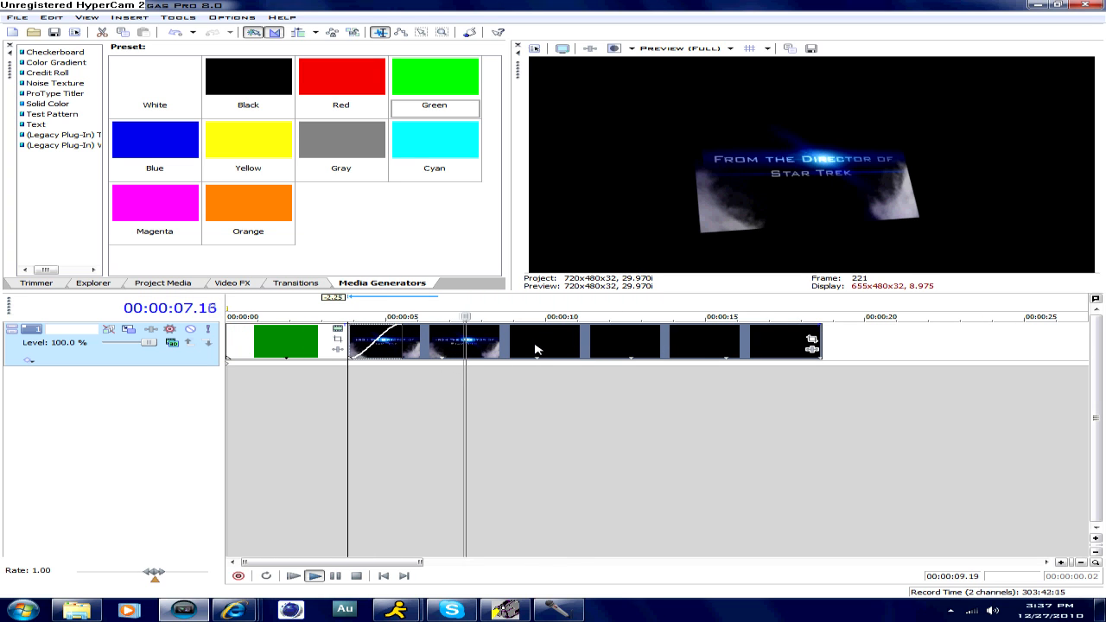
- Stop playback, split the title clip at about the 9-second mark, and delete the part after the split
left_click(534, 346)
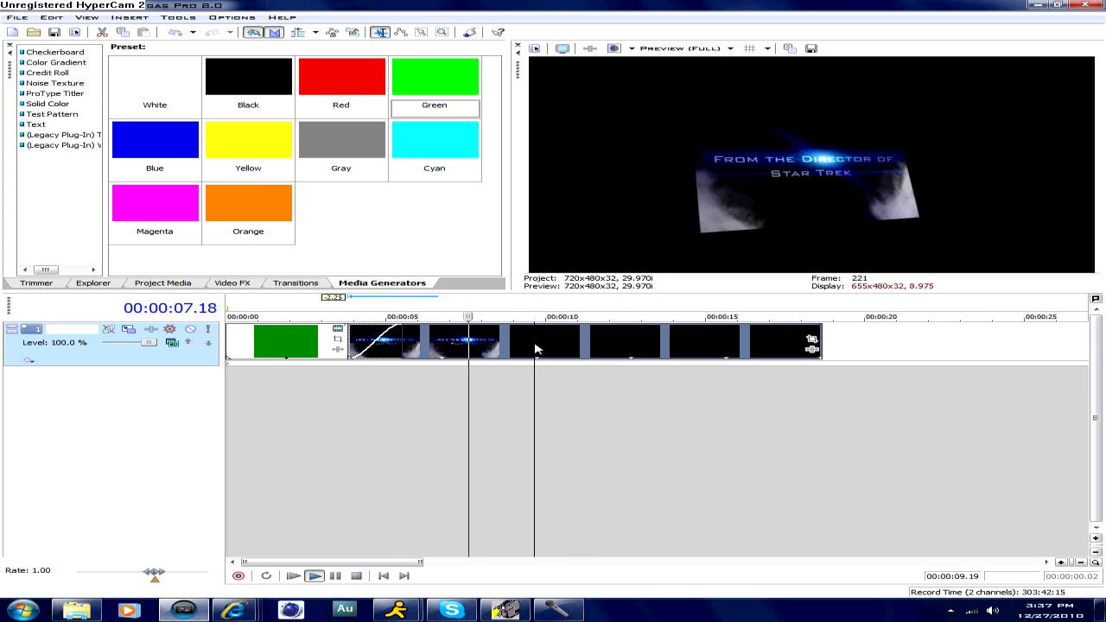
key("space")
left_click(515, 342)
key("s")
left_click(552, 348)
left_click(635, 349)
key("Delete")
- Check frames around the junction of the green clip and the title clip, and briefly play from 00:00:03.06
left_click(431, 364)
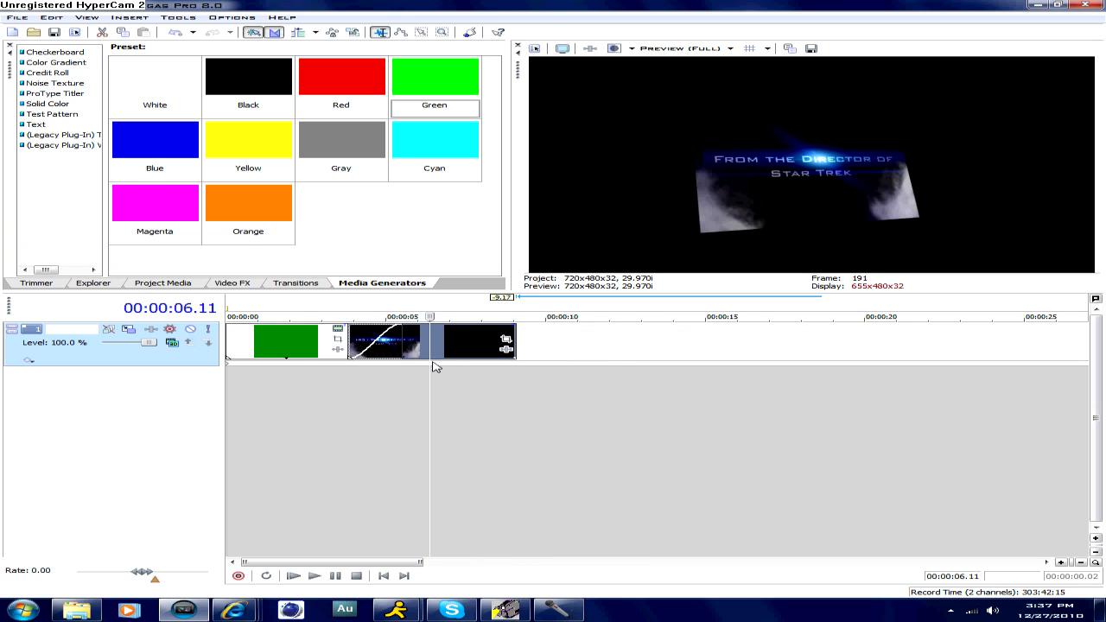
left_click(302, 372)
left_click(363, 376)
left_click(348, 378)
left_click(330, 377)
key("space")
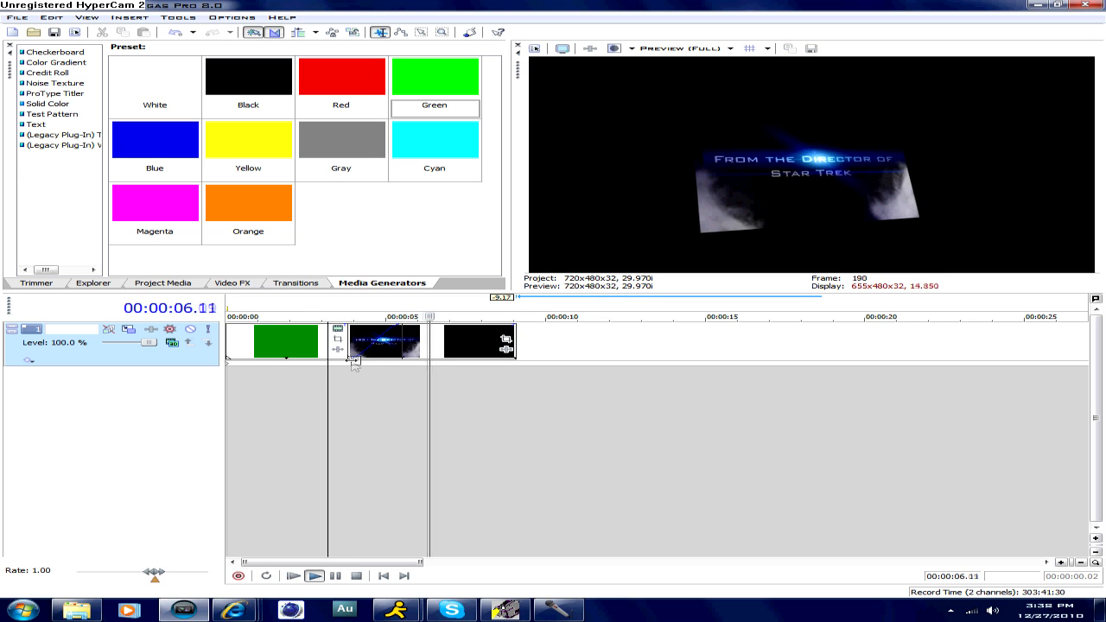
key("space")
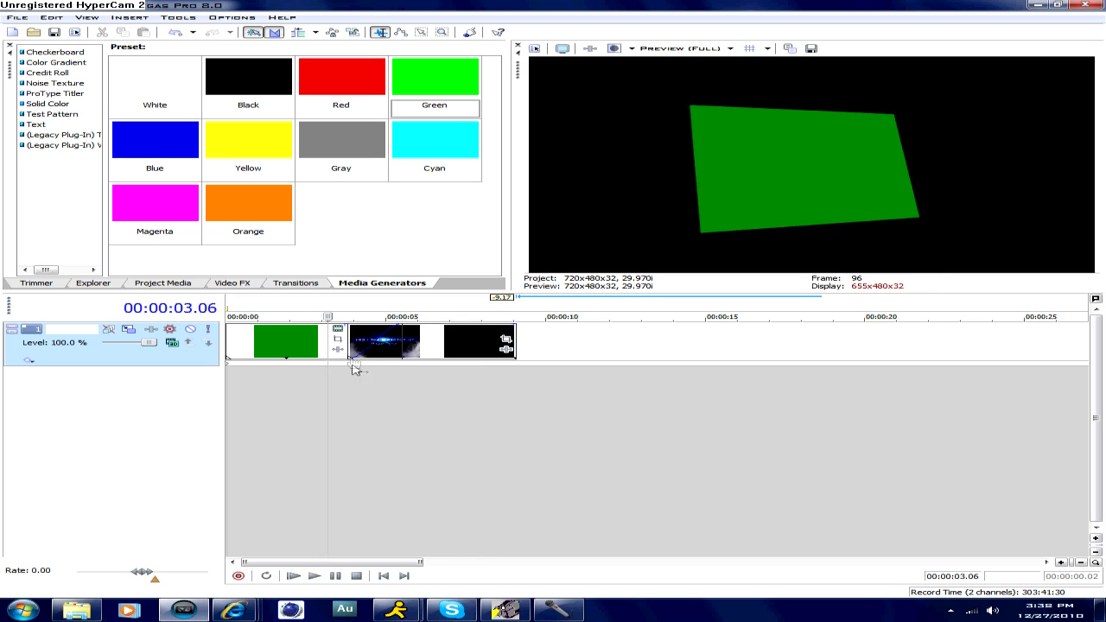
- Apply the Gaussian Blur video effect with the Medium Blur preset to the track
left_click(294, 369)
left_click(233, 283)
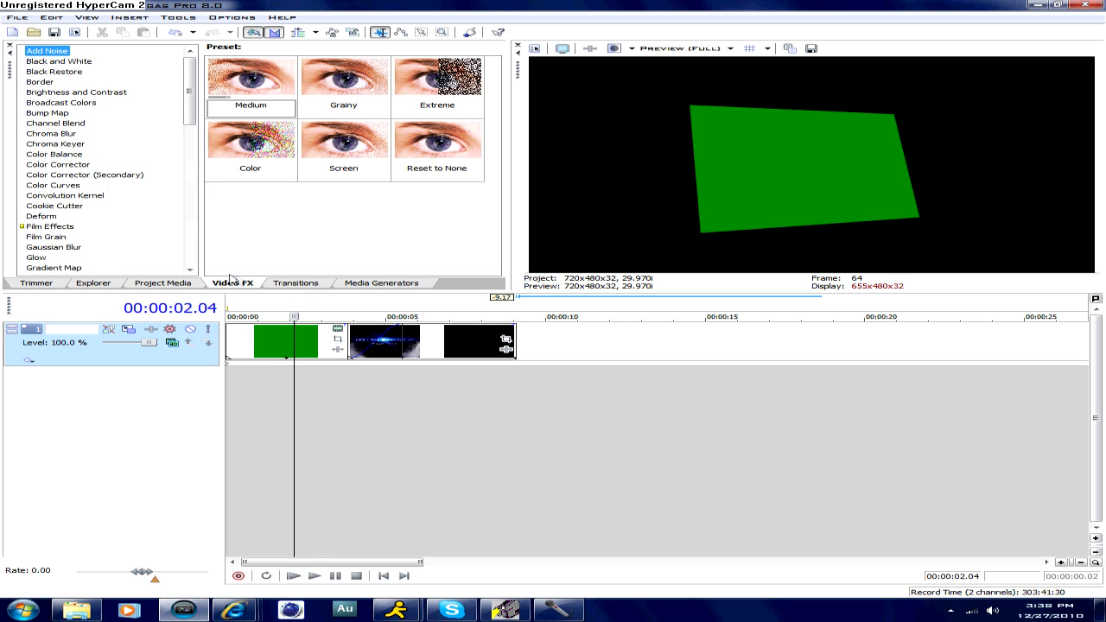
scroll(102, 130, "down", 3)
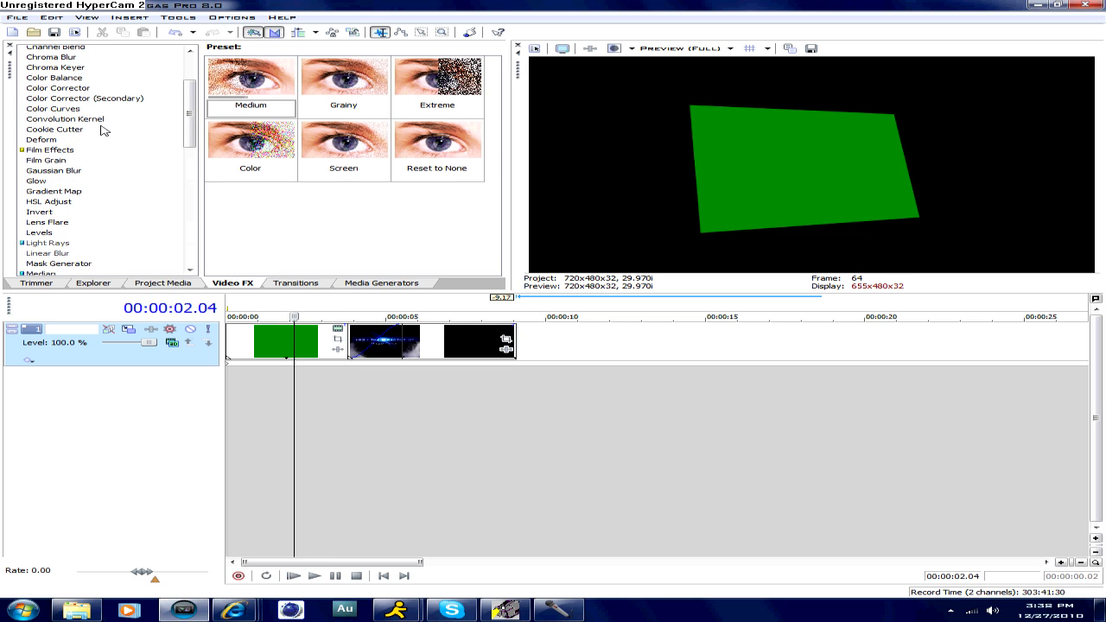
left_click(51, 171)
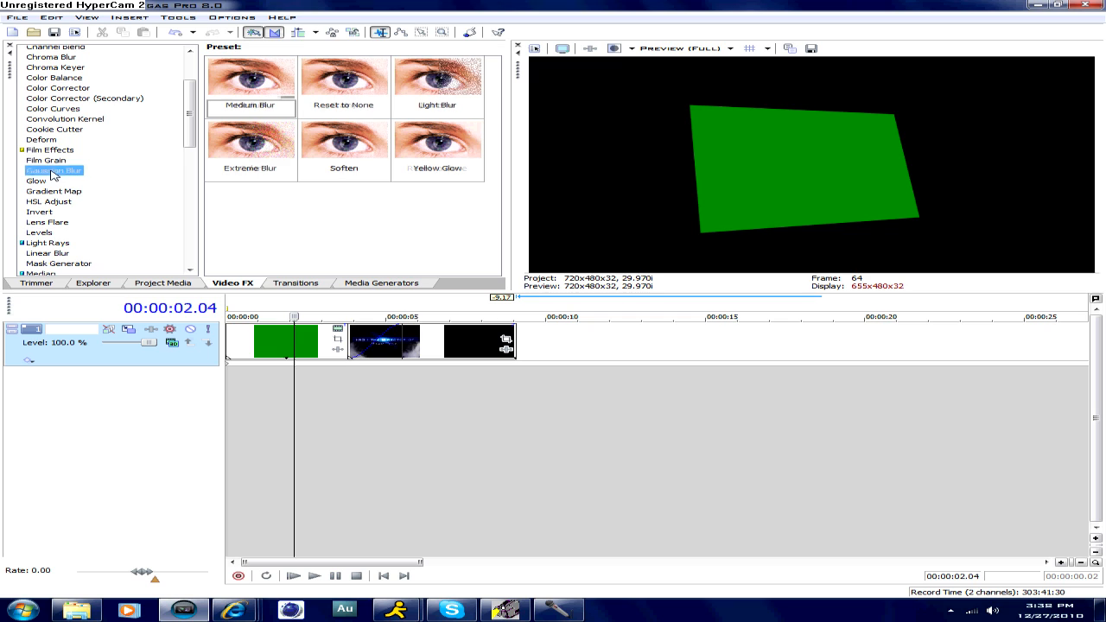
left_click(231, 95)
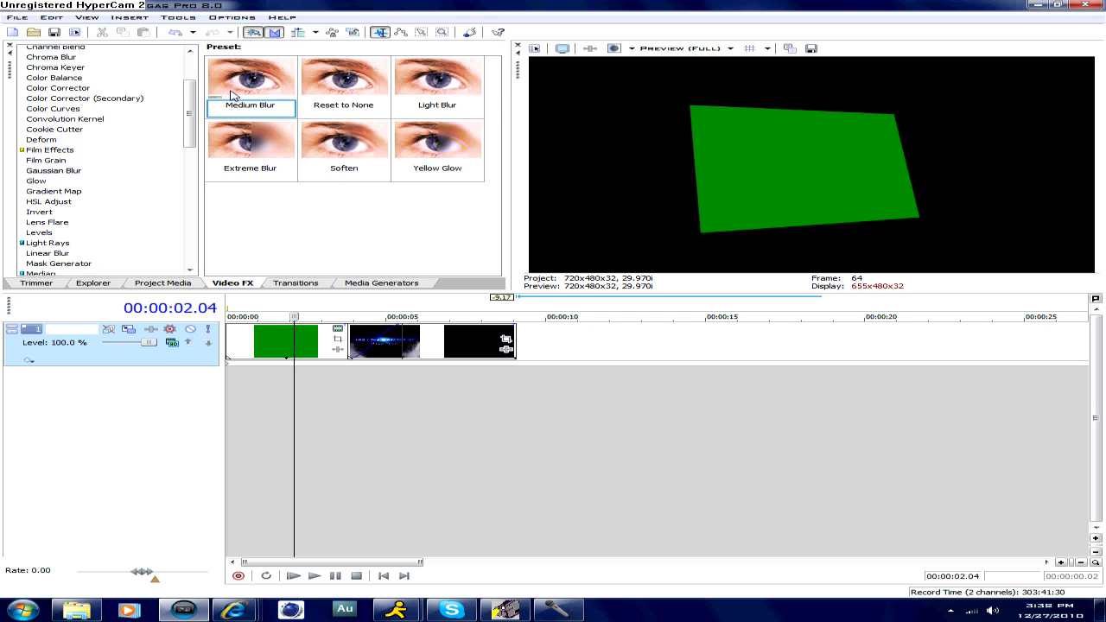
left_click_drag(234, 95, 664, 344)
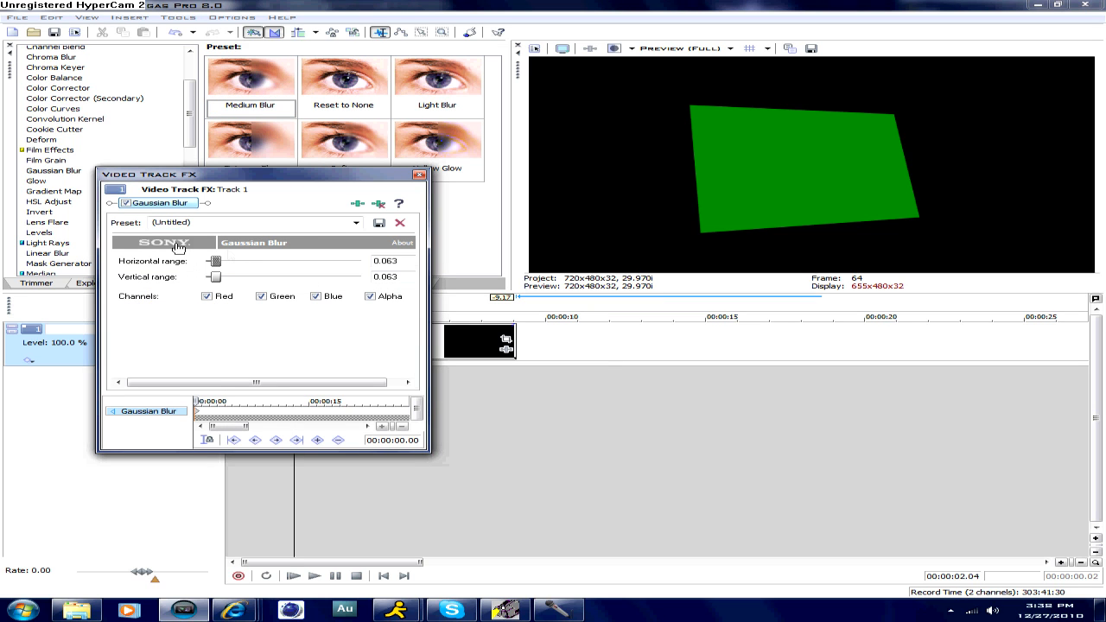
- Try a Gaussian Blur with horizontal range 0.452 and vertical range 0.469, and preview it on the title clip
left_click_drag(230, 263, 281, 285)
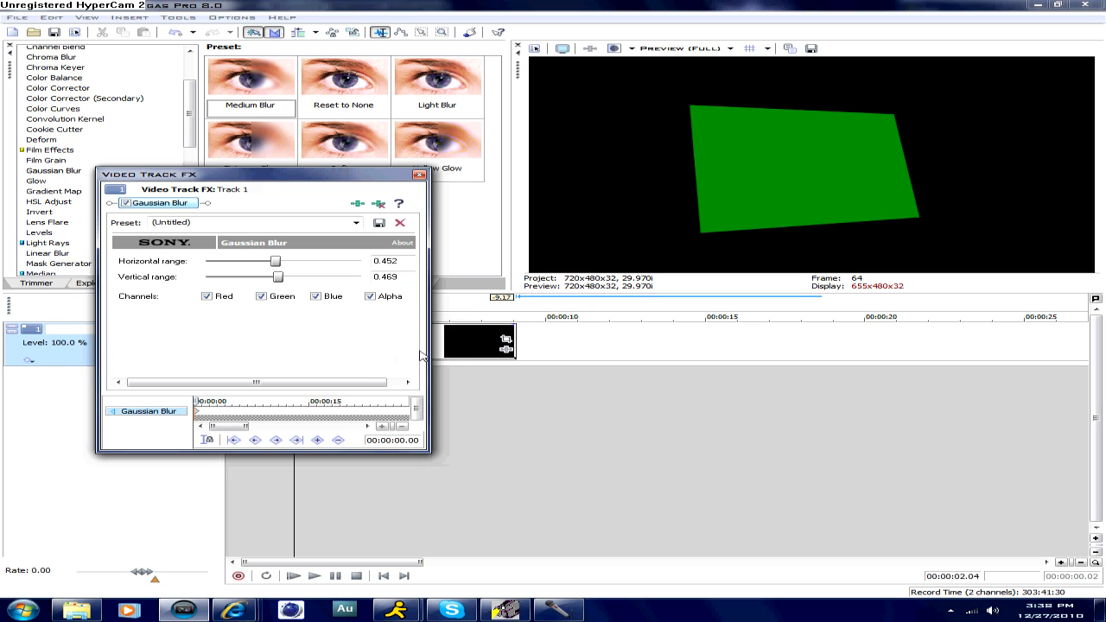
left_click(439, 354)
left_click(462, 352)
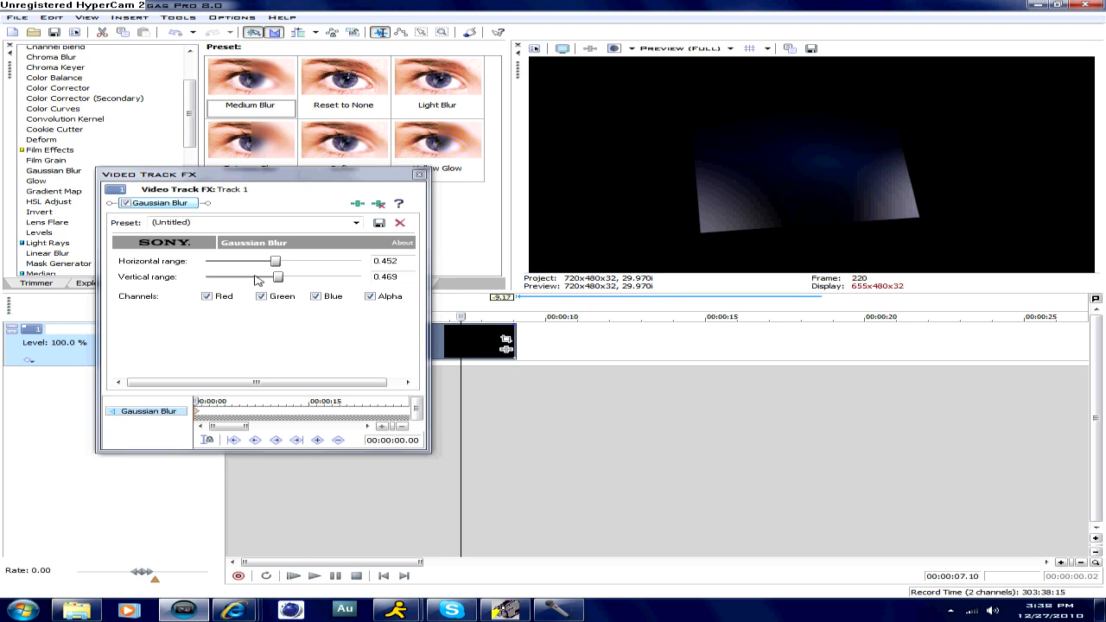
- Reduce the Gaussian Blur to horizontal range 0.039 and vertical range 0.000, and close the track effects
left_click_drag(278, 277, 216, 278)
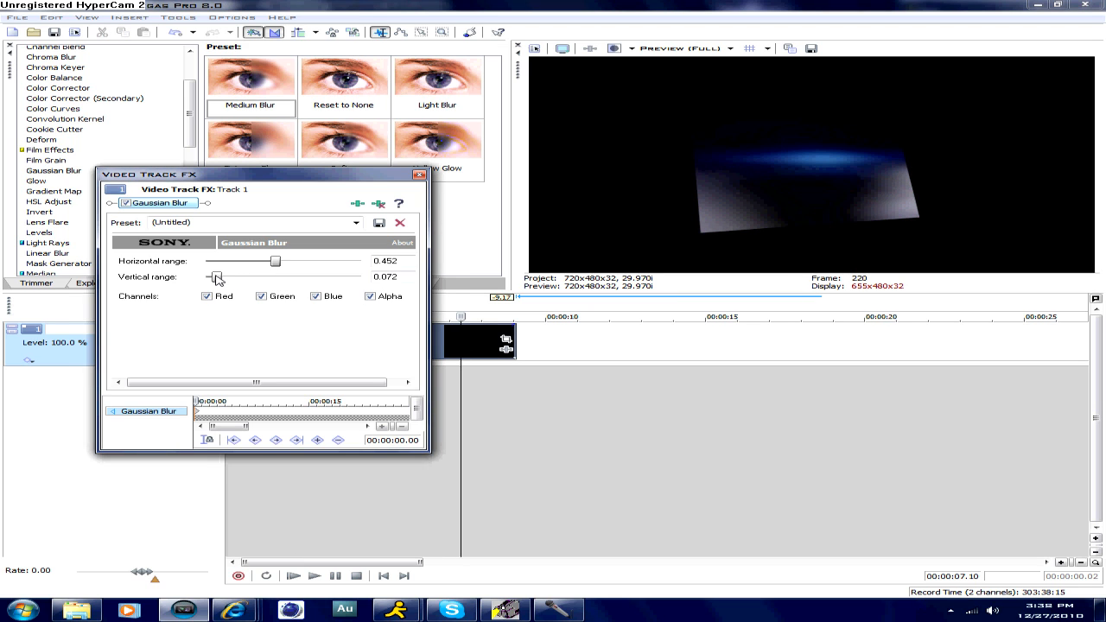
left_click_drag(255, 270, 208, 279)
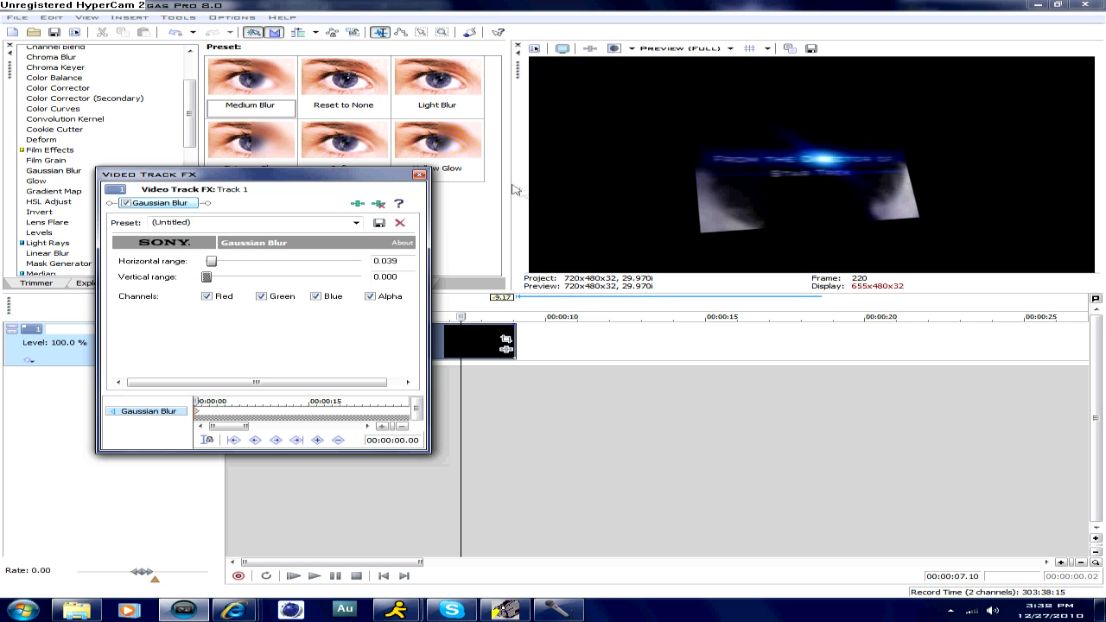
left_click(419, 176)
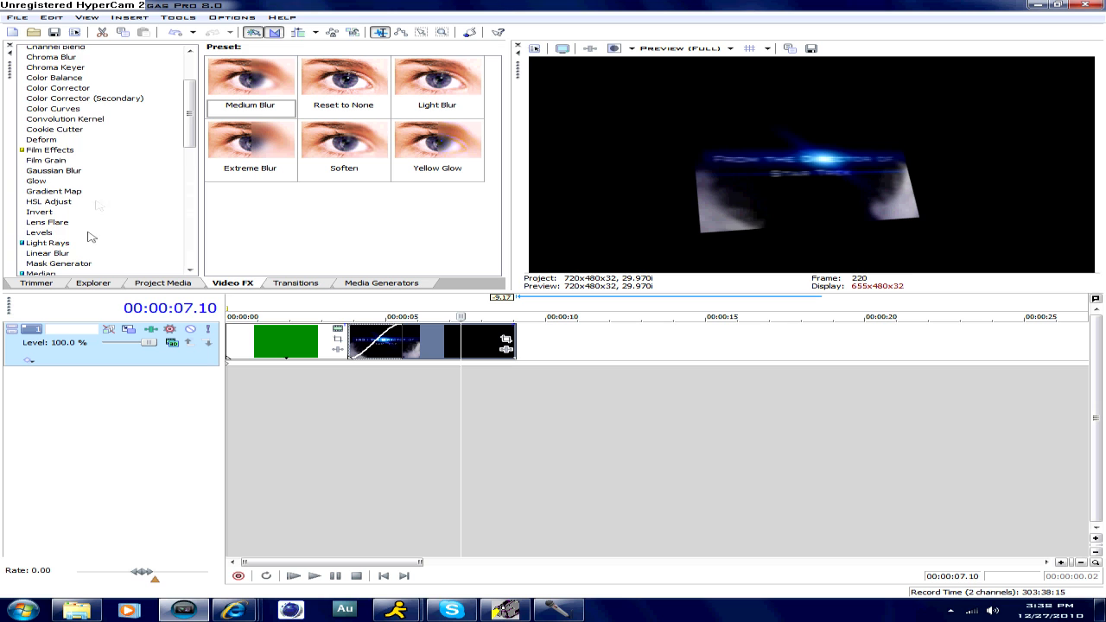
- Add the NewBlue Active Camera effect to the track with the Hand Held preset, set its Crop to 0.0, and close the effect settings
scroll(89, 239, "down", 2)
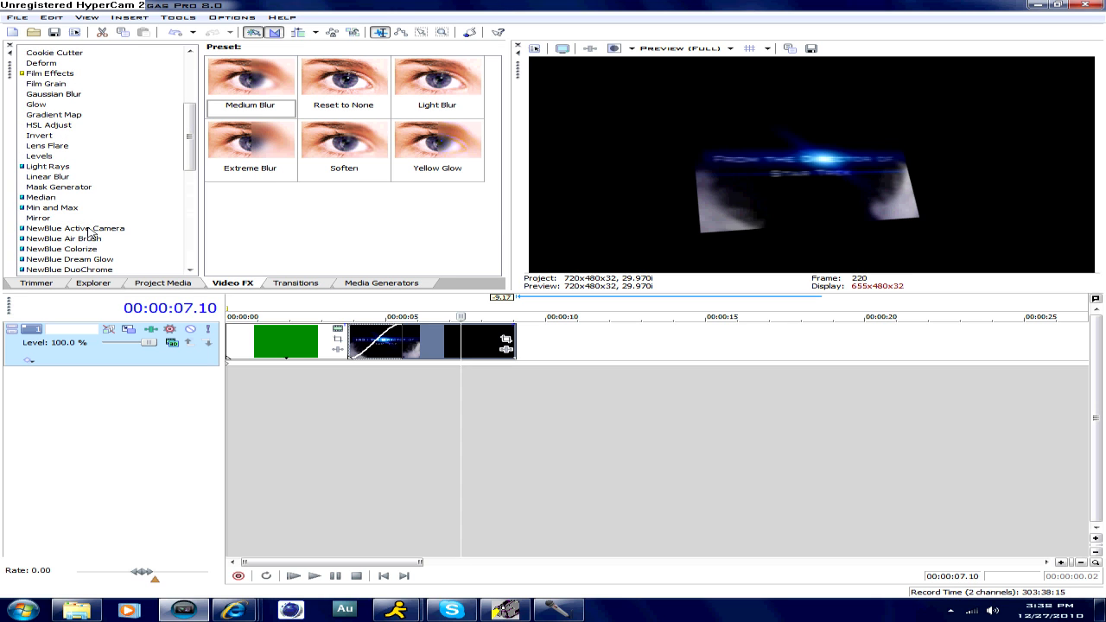
left_click(89, 229)
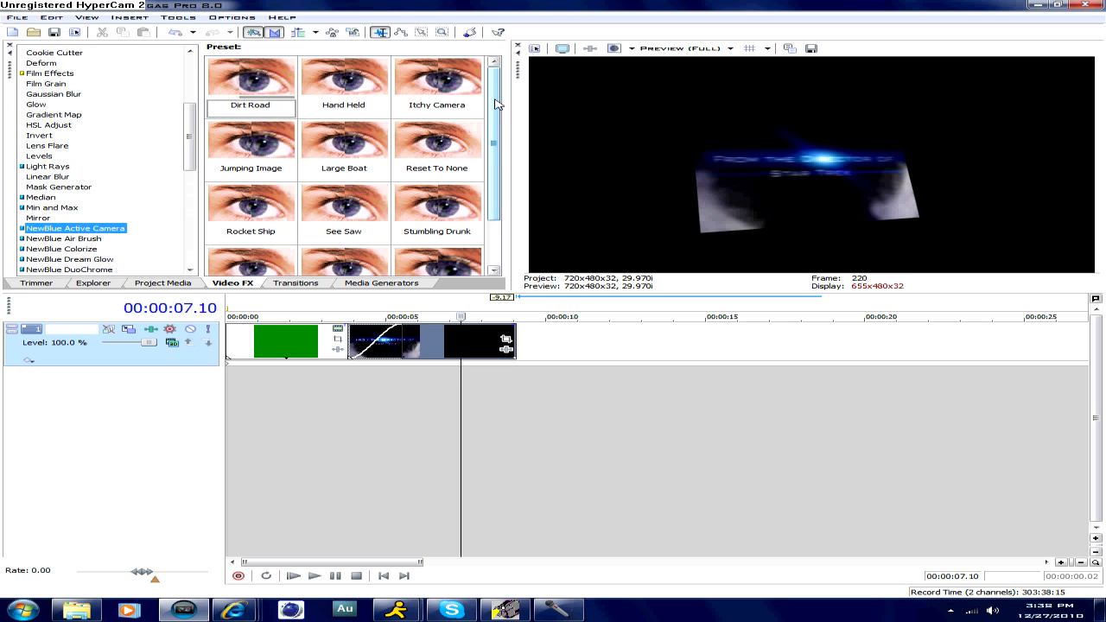
scroll(494, 127, "down", 2)
left_click_drag(491, 120, 527, 101)
left_click_drag(344, 87, 555, 326)
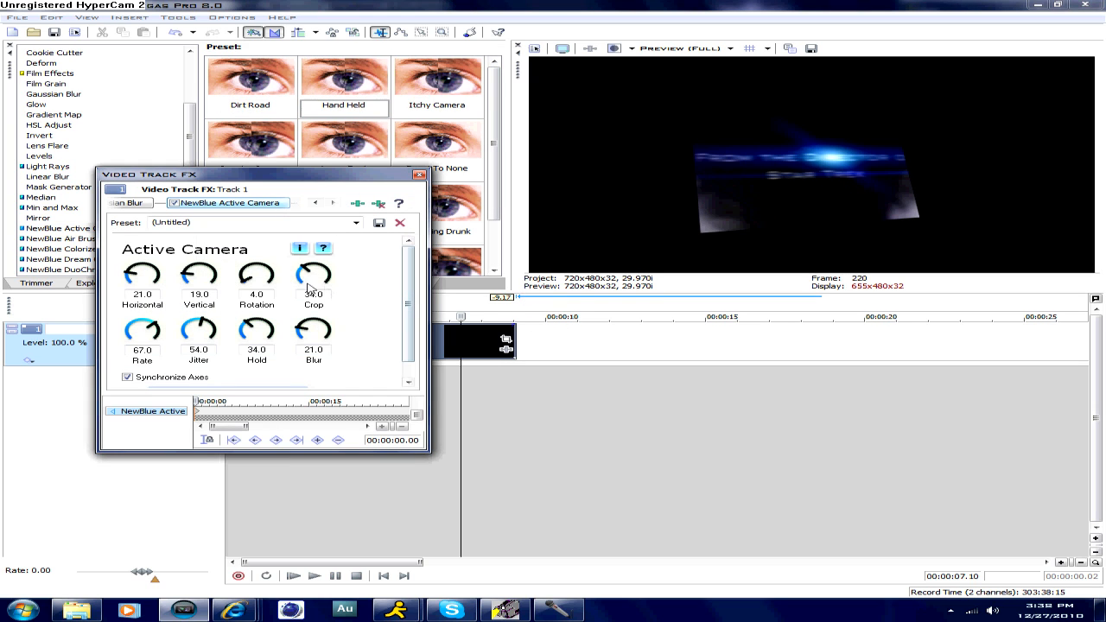
left_click_drag(304, 273, 302, 291)
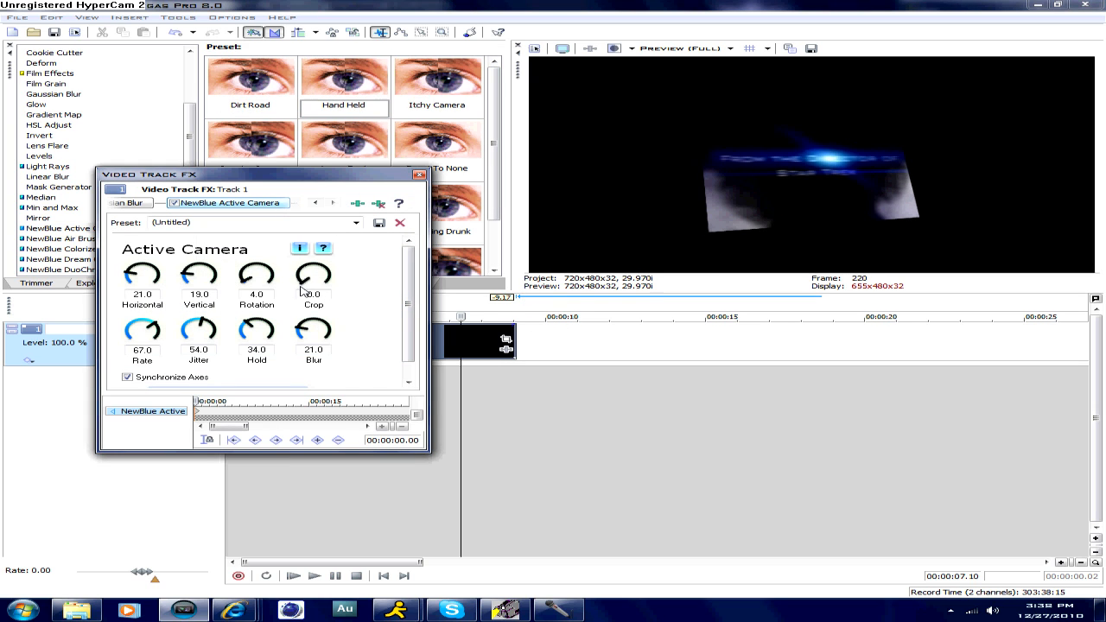
left_click(420, 175)
- Play the green clip briefly, look at the Glow effect presets, and preview the title clip at 00:00:05.15
left_click(275, 370)
key("space")
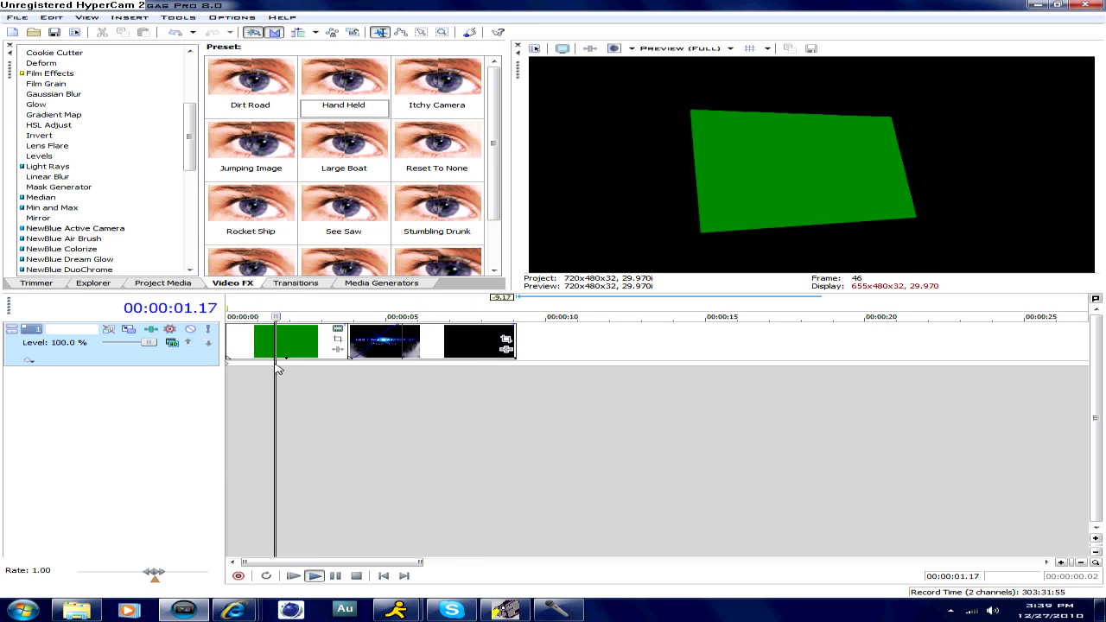
key("space")
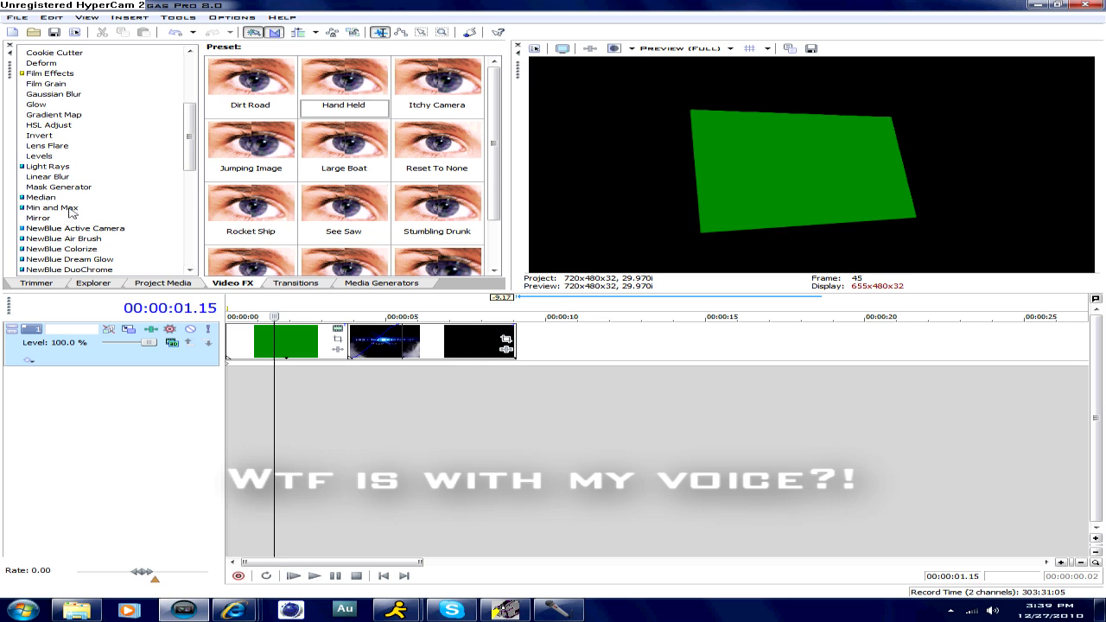
scroll(74, 214, "down", 1)
scroll(76, 214, "up", 2)
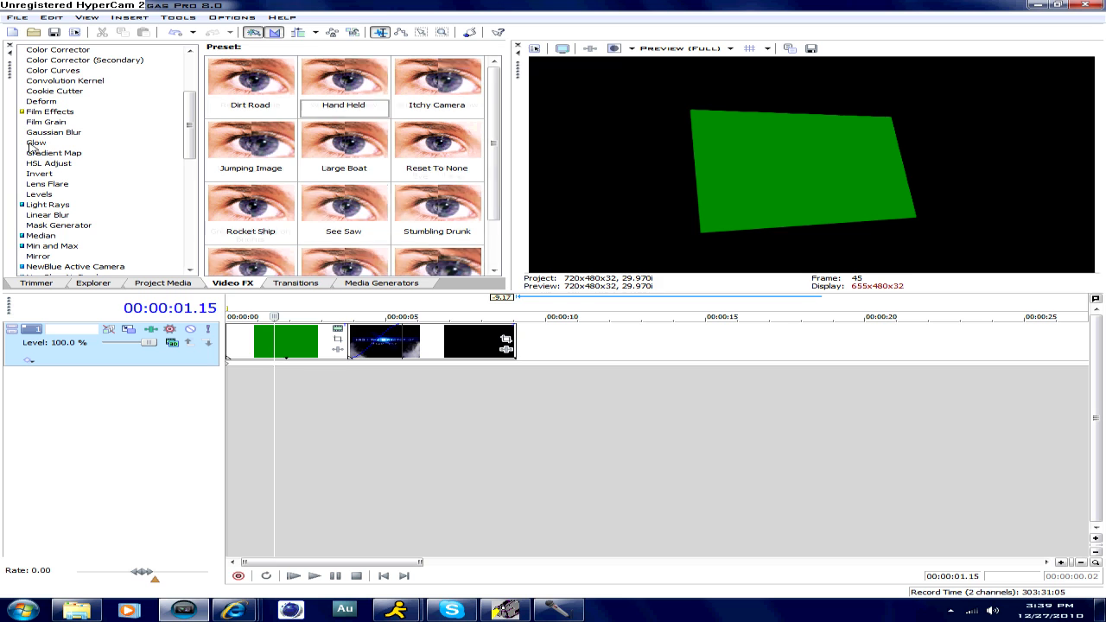
left_click(34, 143)
left_click(399, 343)
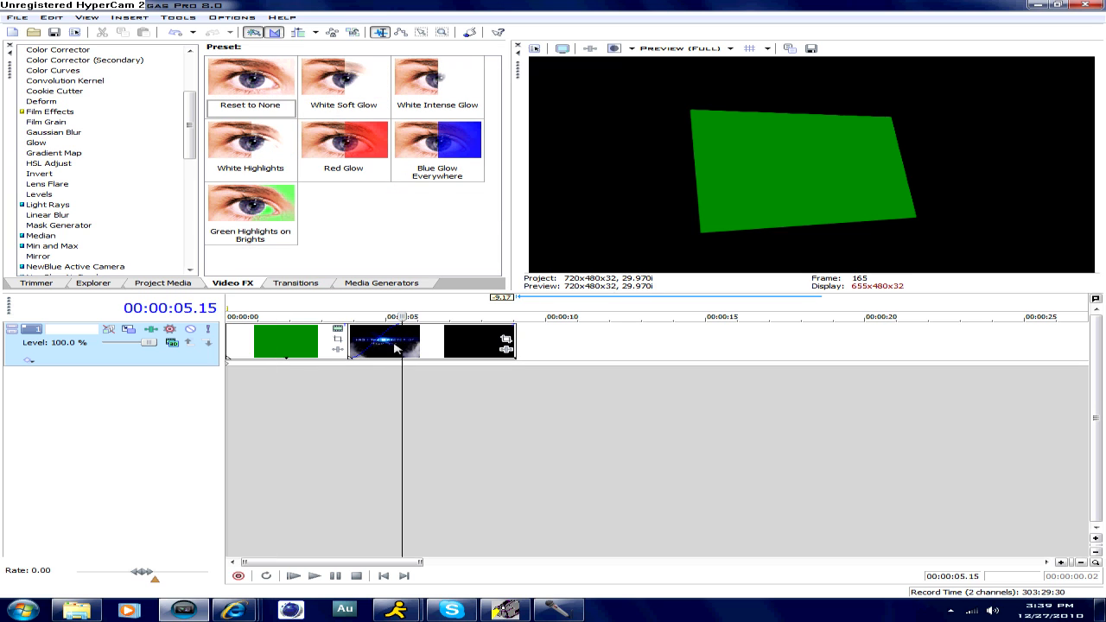
- Apply the Hard Flash transition to the title clip's fade-in, and close the transition settings
left_click(295, 282)
left_click(37, 133)
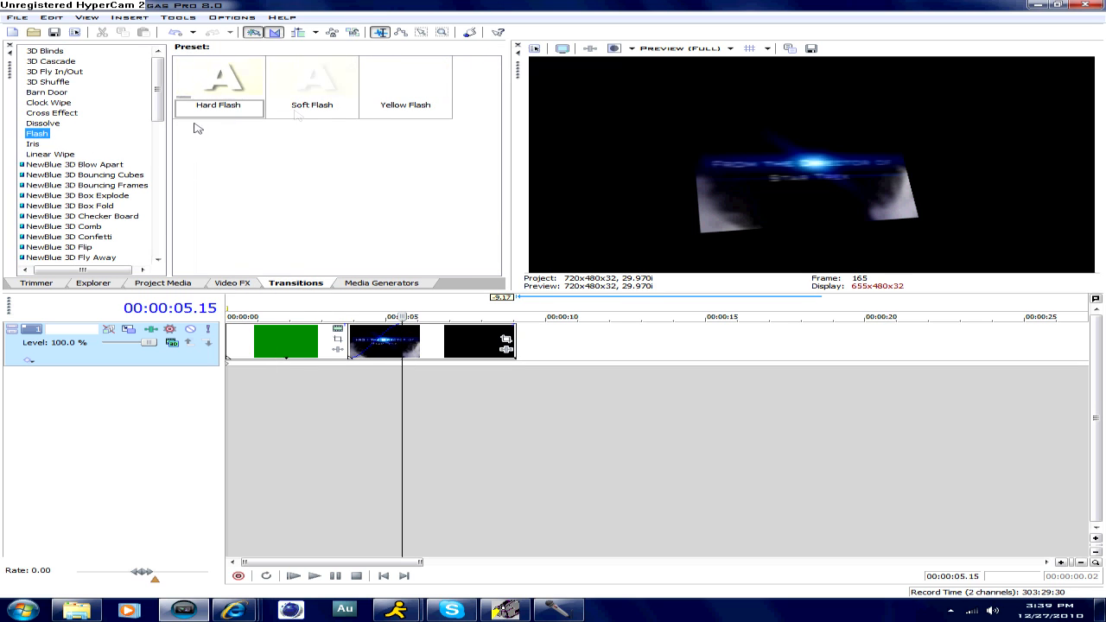
left_click_drag(217, 82, 382, 366)
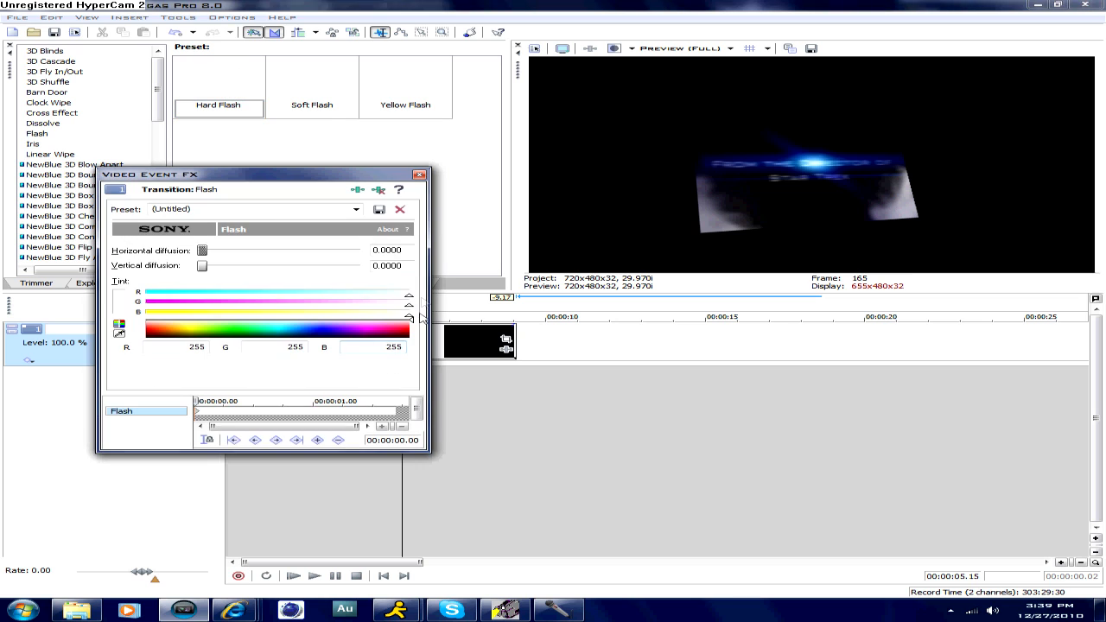
left_click(418, 176)
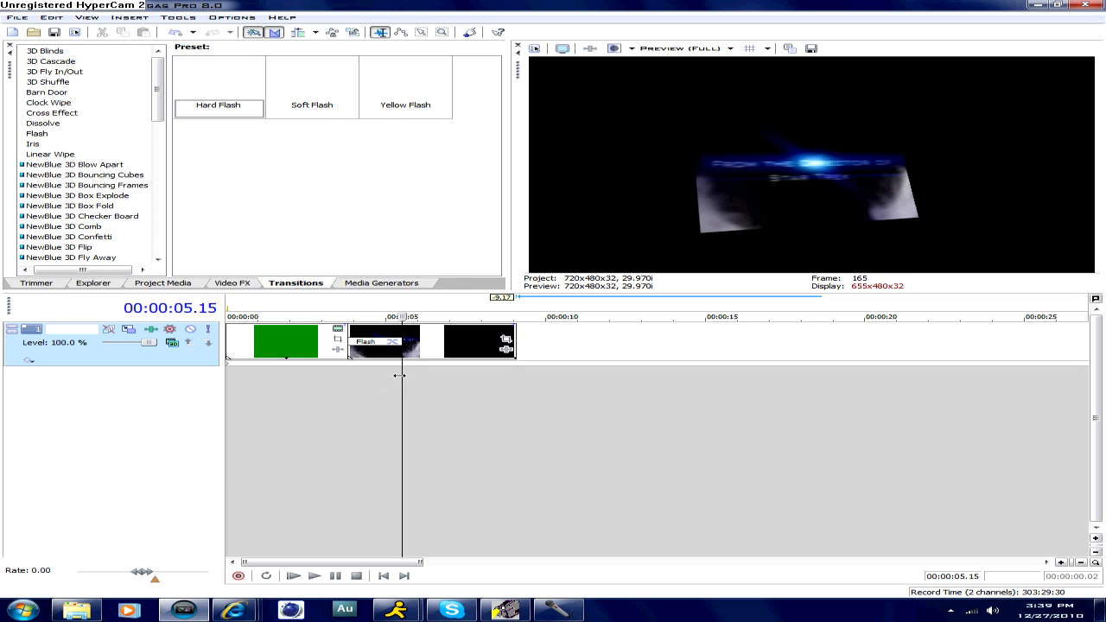
- Add Gaussian Blur with the Medium Blur preset to the title clip, keyframe both ranges to 0.000 at 00:00:01.21, and close the event effects
left_click_drag(402, 376, 392, 374)
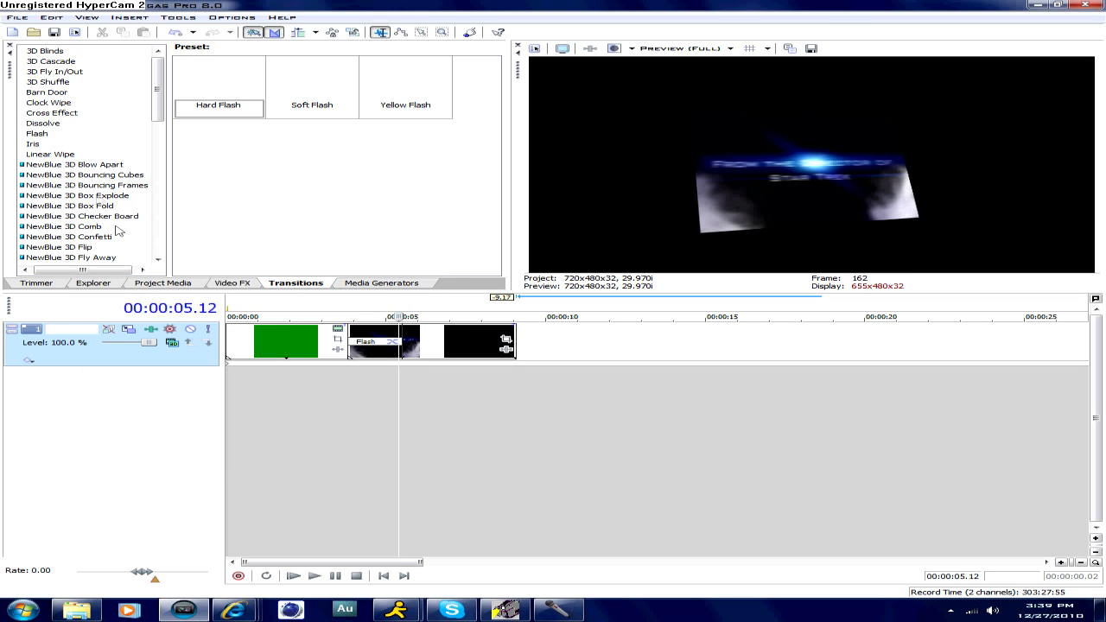
scroll(38, 172, "down", 1)
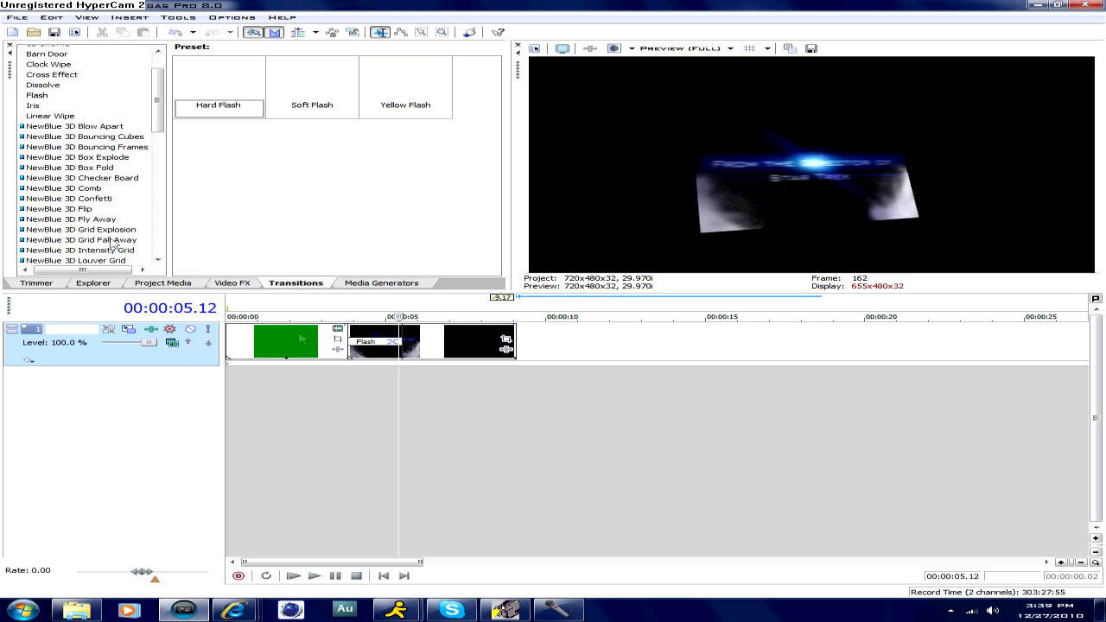
left_click(246, 282)
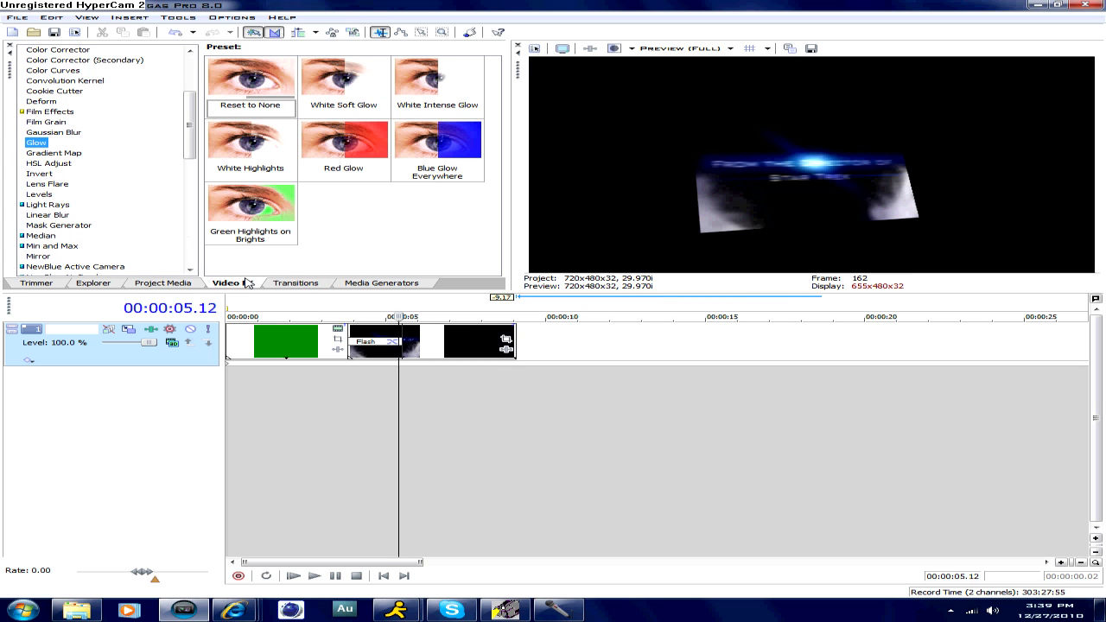
left_click(52, 132)
left_click_drag(250, 85, 444, 332)
left_click_drag(198, 401, 259, 402)
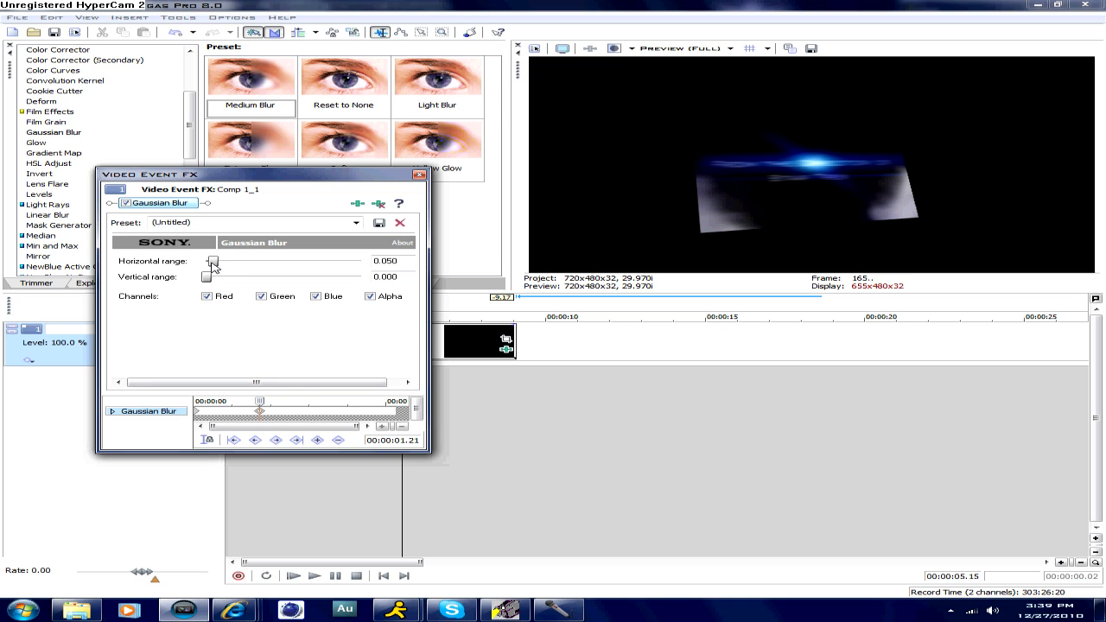
left_click(419, 175)
- Play the title clip from just before its start to preview the animated blur, and pause at 00:00:06.10
left_click(327, 380)
left_click(340, 377)
key("space")
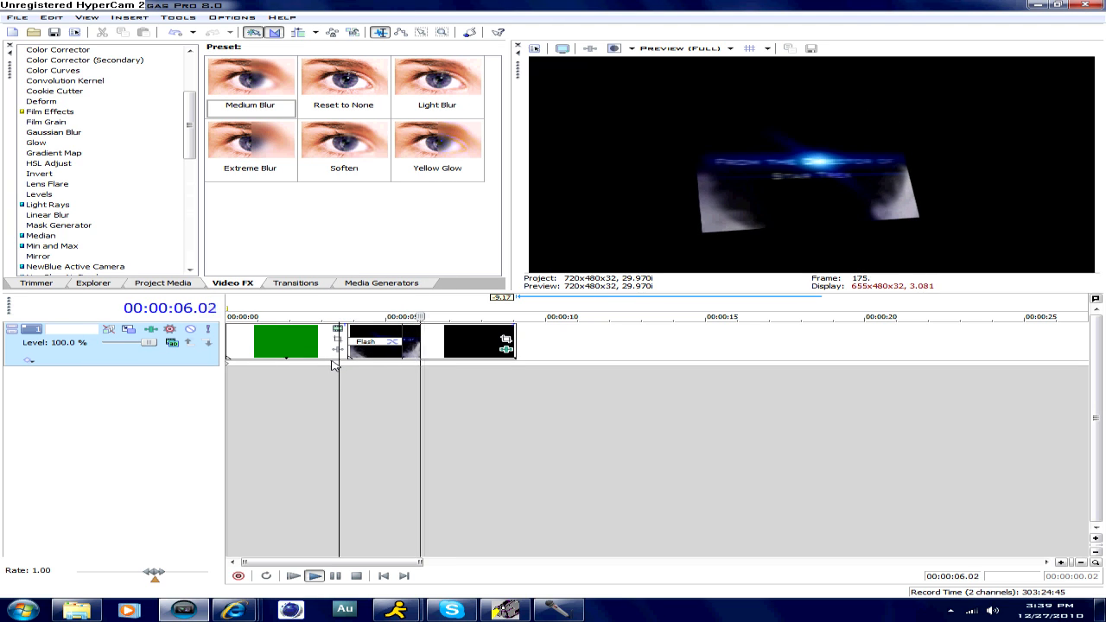
key("Return")
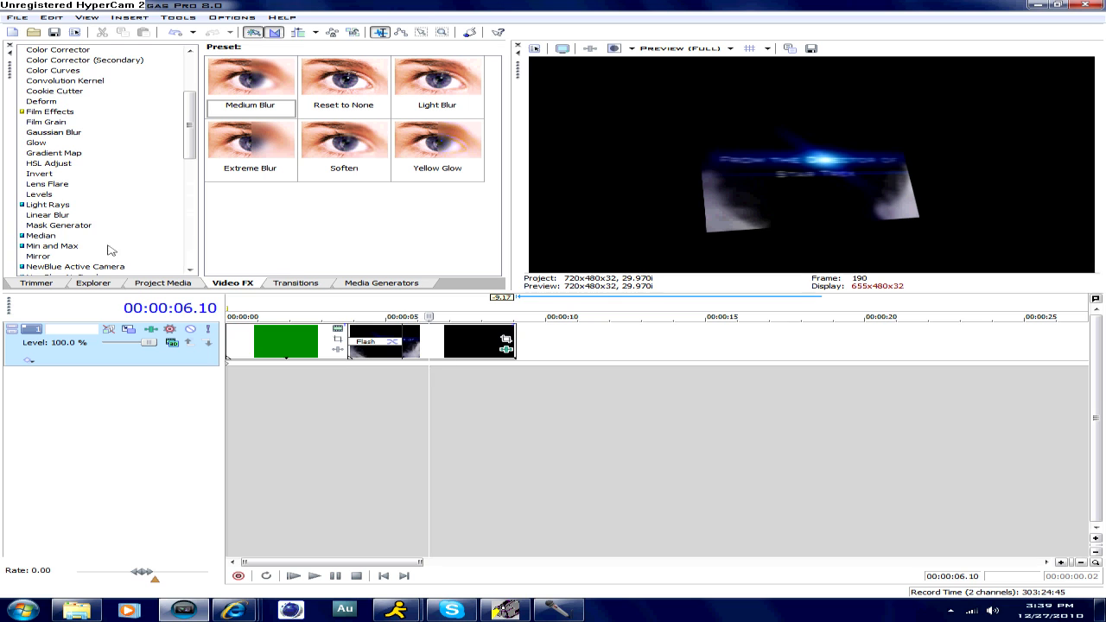
- Add the White Intense Glow effect to the track with glow percent 0.038, intensity 1.818 and suppression 0.000, and close the track effects
scroll(86, 264, "up", 3)
left_click(35, 219)
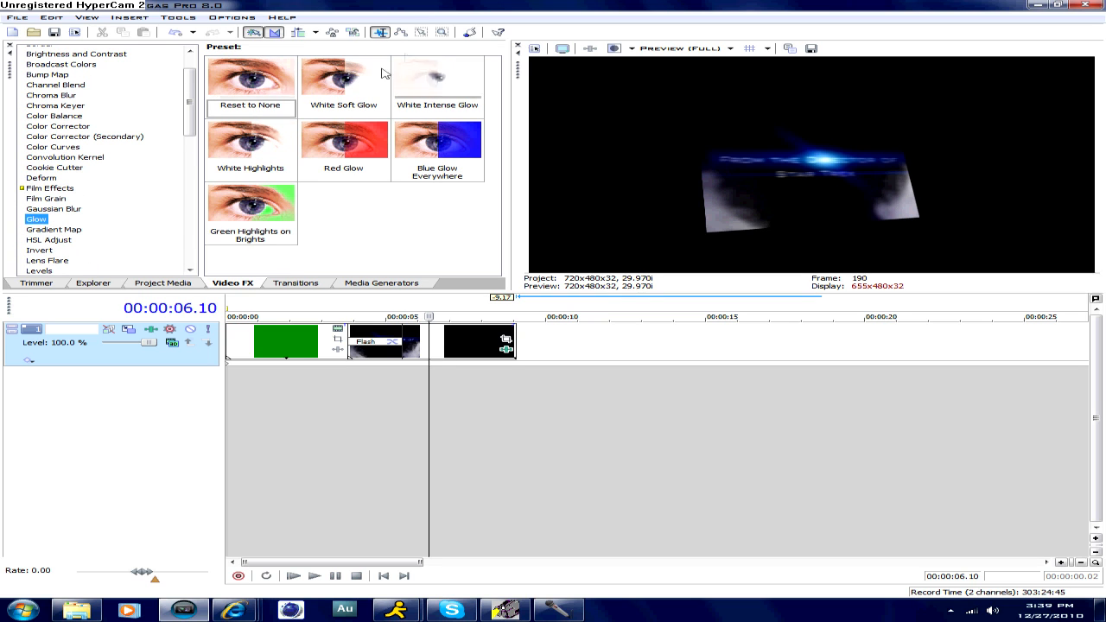
left_click_drag(410, 82, 582, 350)
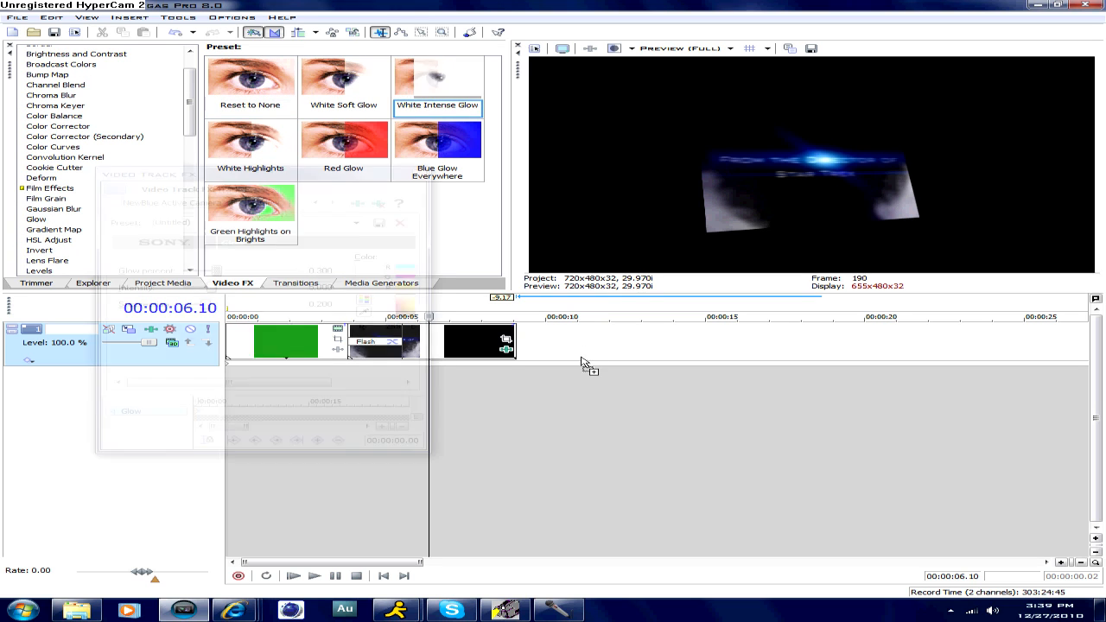
left_click_drag(206, 305, 183, 306)
left_click_drag(219, 273, 193, 294)
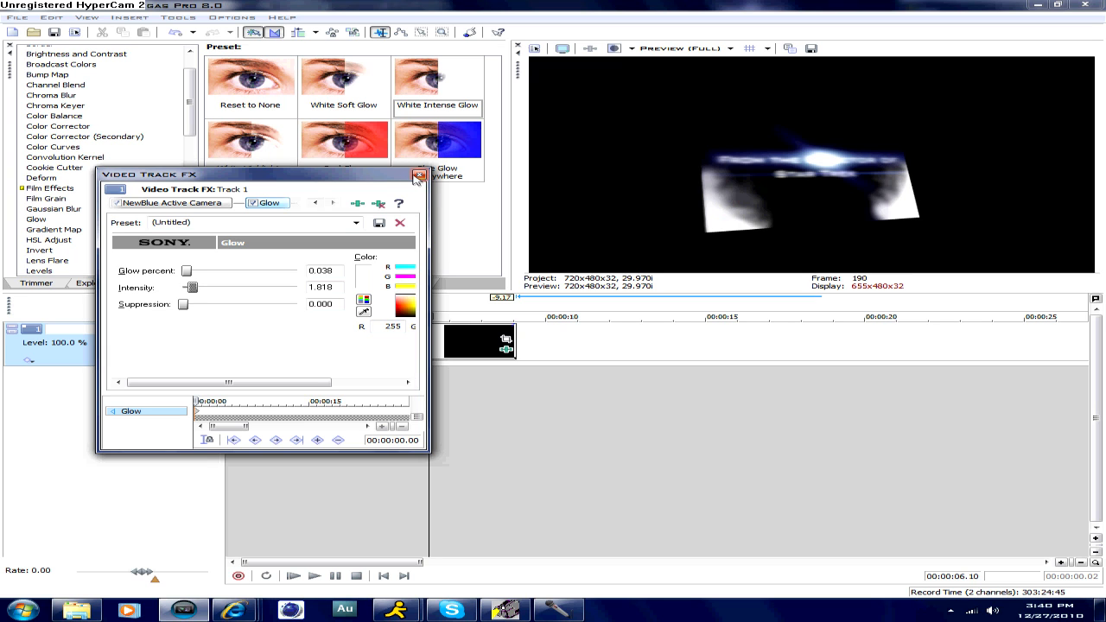
left_click_drag(374, 177, 531, 290)
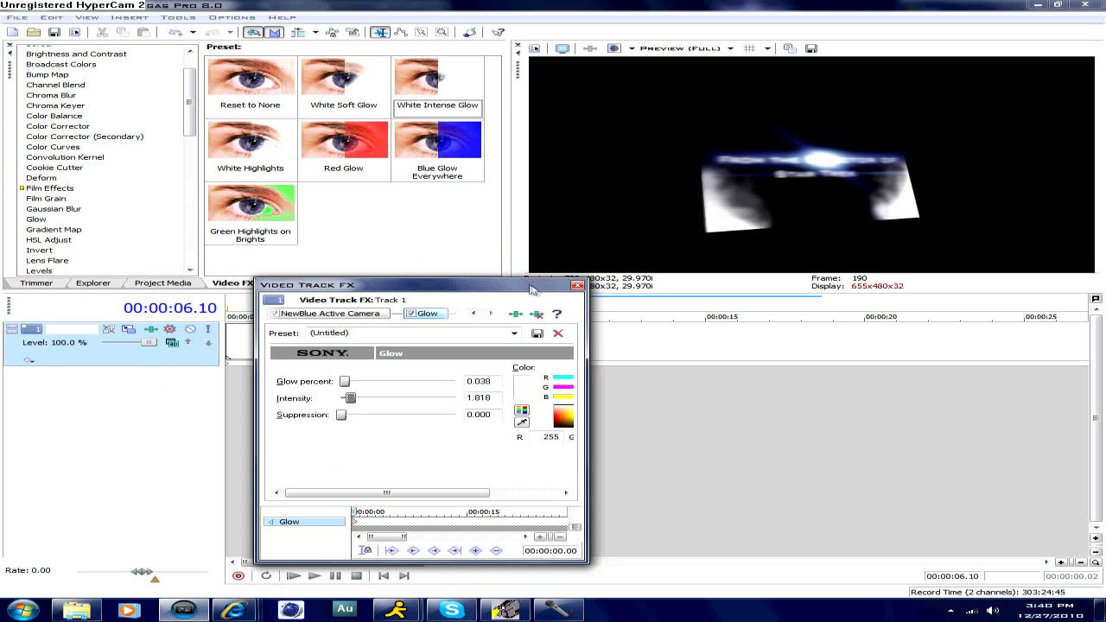
left_click(577, 286)
- Add the TV Simulator effect with the Bad Sync preset to the track
scroll(121, 268, "down", 6)
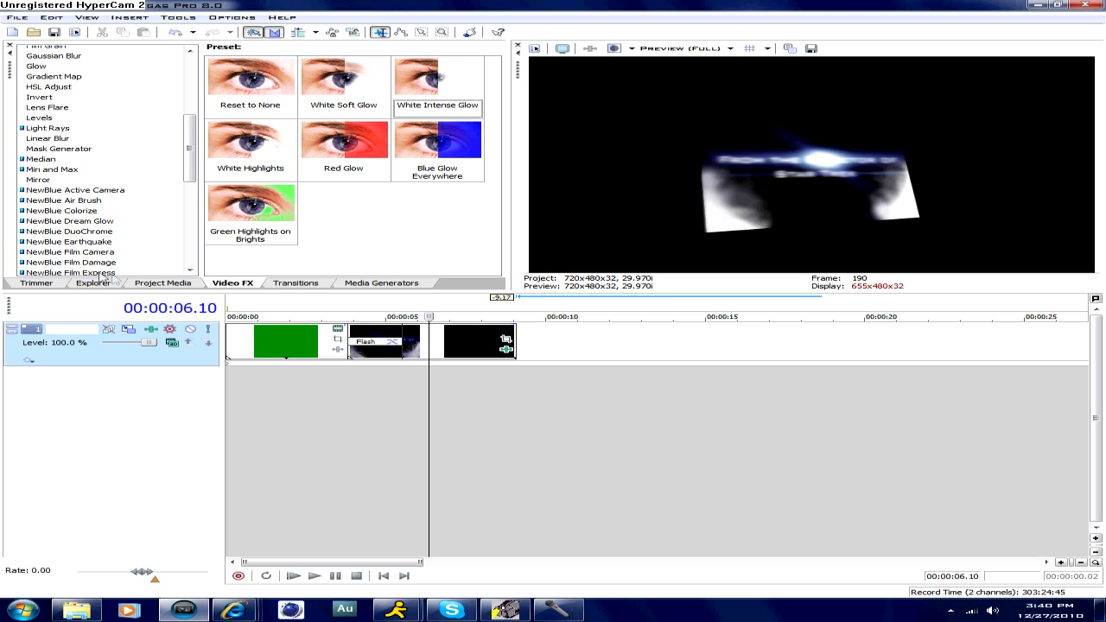
scroll(123, 274, "down", 8)
left_click(61, 237)
left_click_drag(333, 93, 544, 335)
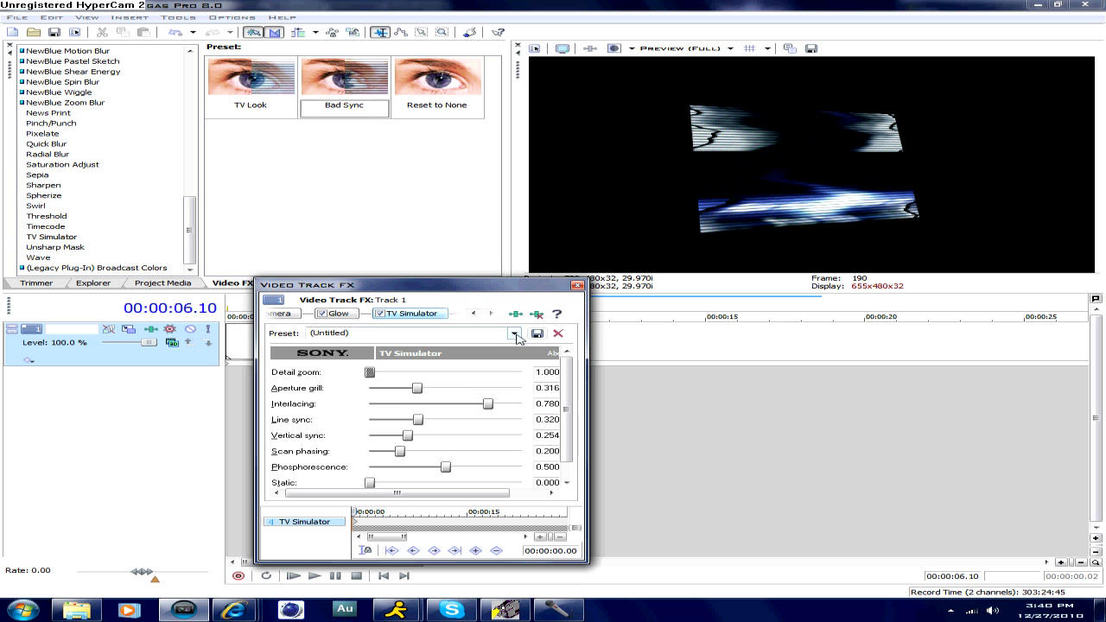
- Move the effects window off the timeline and play the title clip briefly to preview the Bad Sync look
left_click_drag(543, 291, 531, 366)
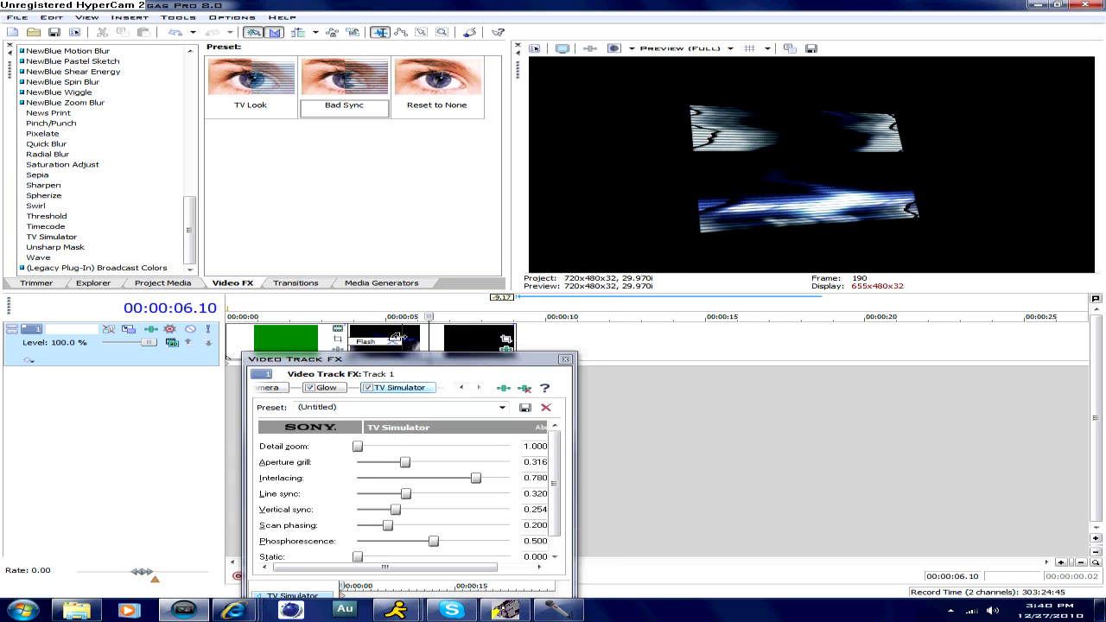
left_click(423, 337)
key("space")
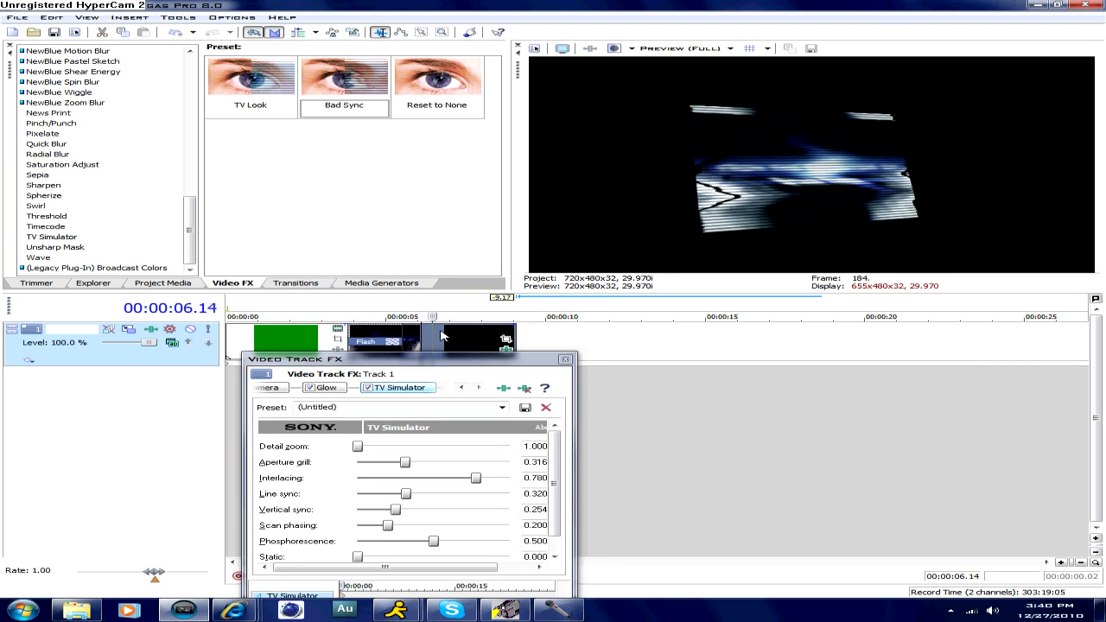
key("space")
- Set TV Simulator's static to 0.158, phosphorescence to 1.000, scan phasing to 0.000, vertical sync to 1.000 and line sync to 0.964
left_click_drag(450, 357, 505, 248)
scroll(590, 398, "down", 1)
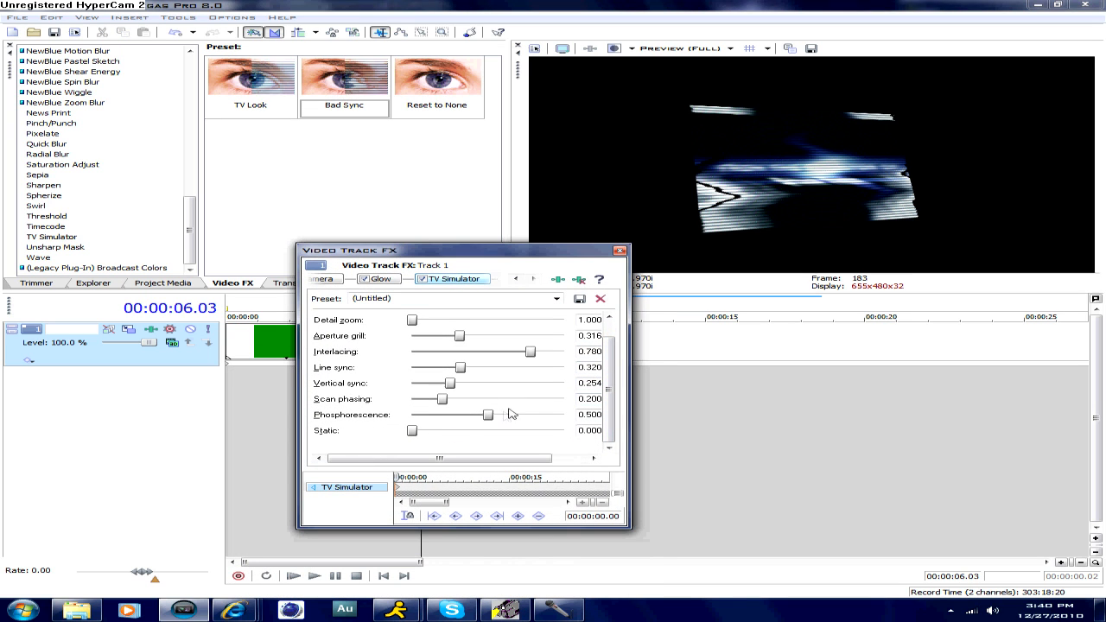
left_click_drag(413, 433, 566, 418)
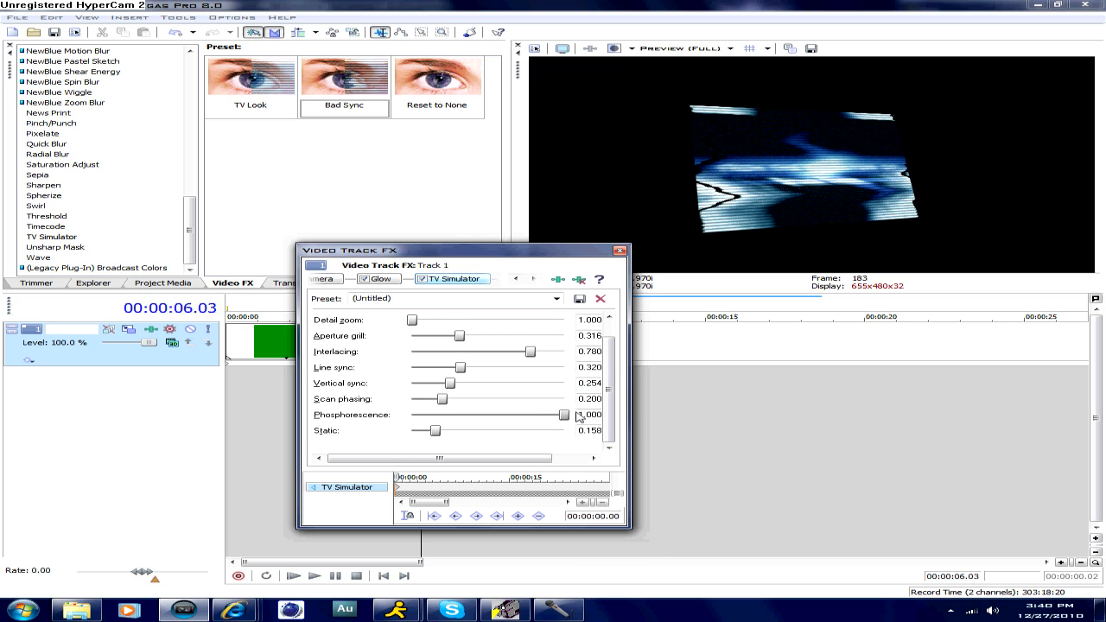
left_click_drag(438, 402, 564, 385)
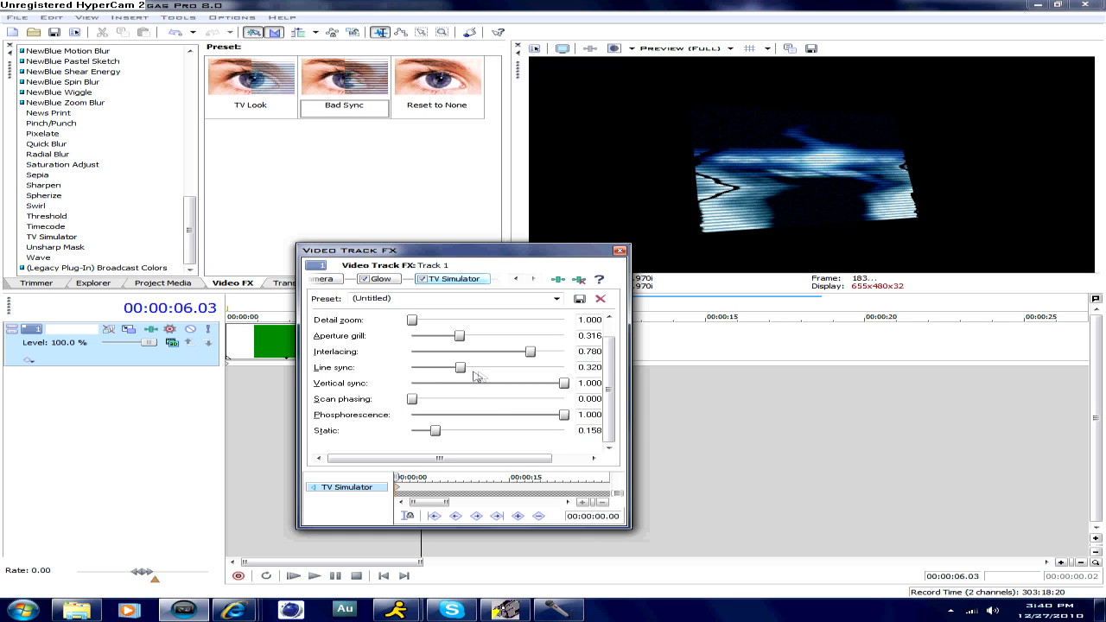
left_click_drag(464, 369, 562, 371)
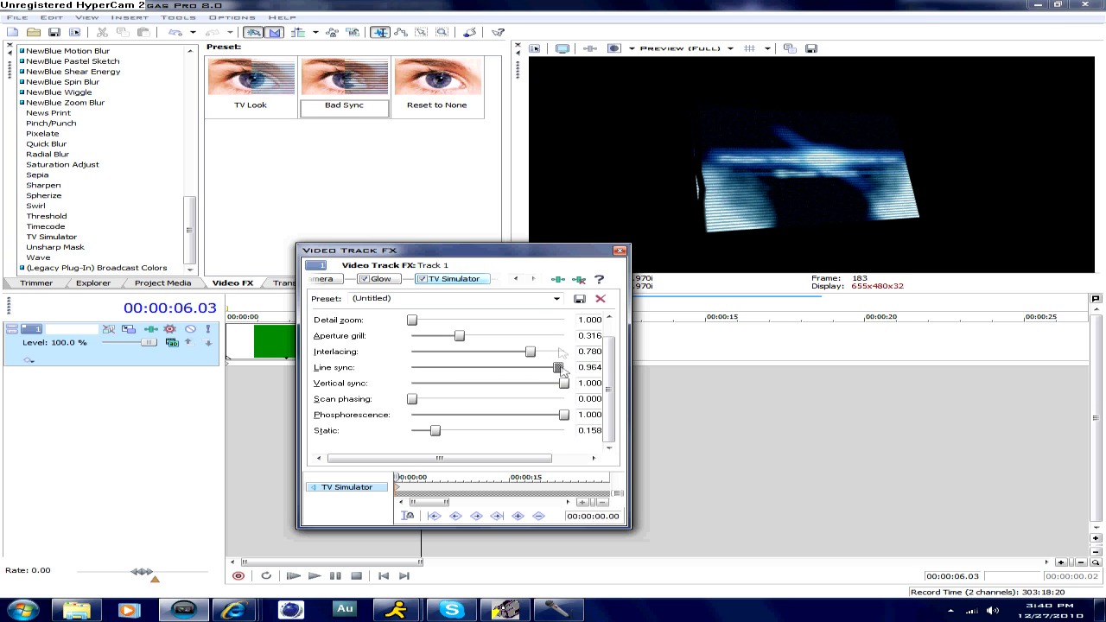
- Play the title clip from 00:00:05.28 to preview the adjusted TV Simulator settings
left_click_drag(591, 250, 566, 370)
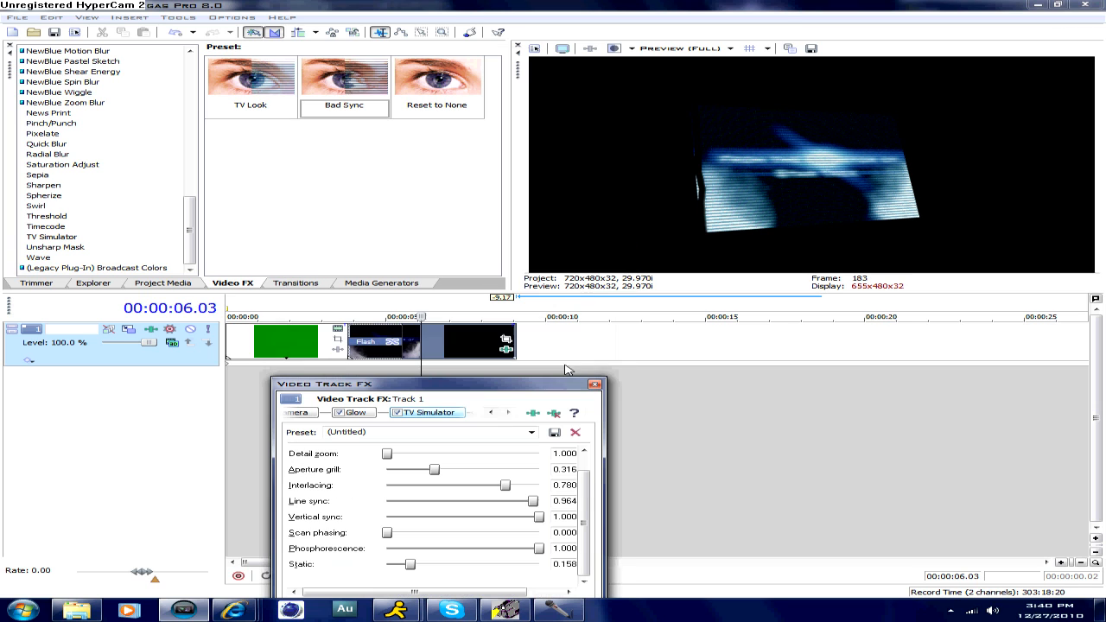
left_click(417, 340)
key("space")
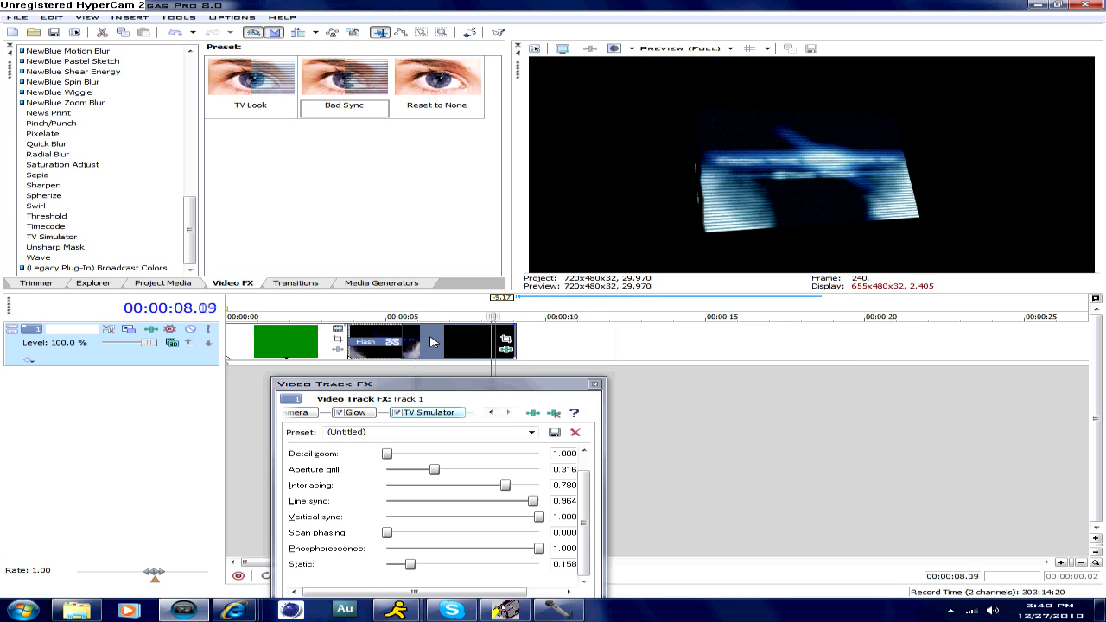
key("space")
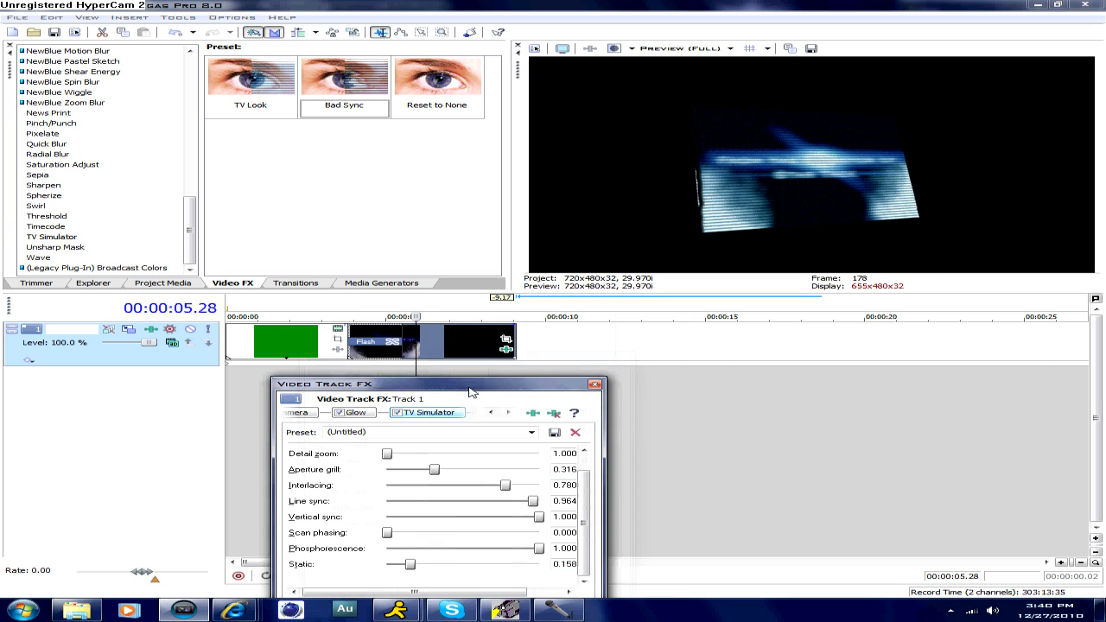
- Reduce TV Simulator's aperture grill to 0.000 and interlacing to 0.214, and close the track effects
left_click_drag(469, 385, 526, 333)
left_click_drag(491, 417, 442, 417)
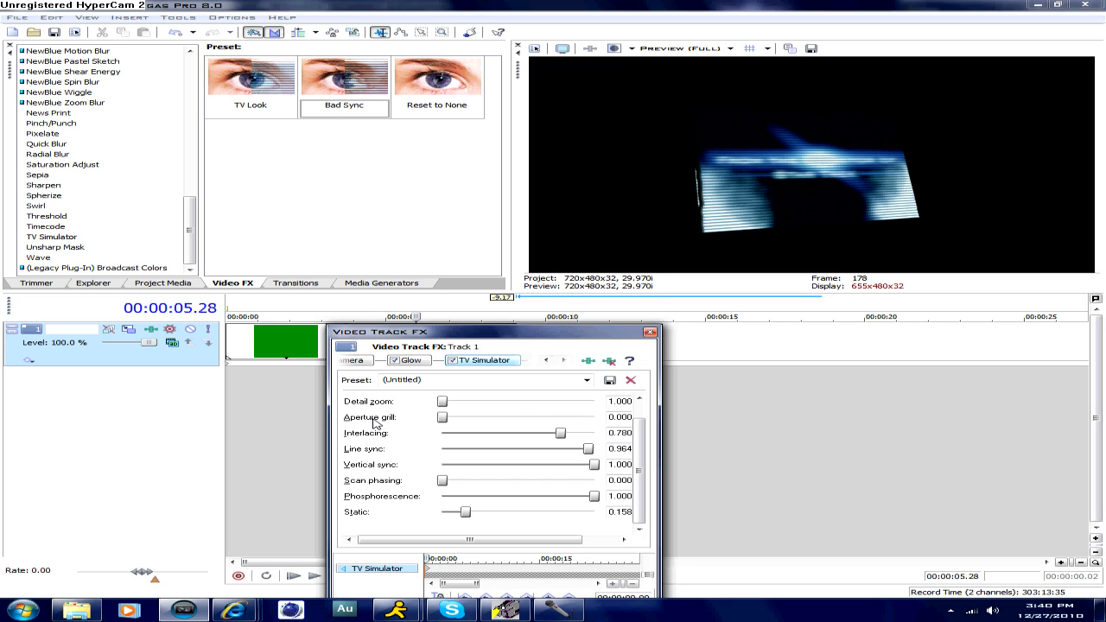
left_click_drag(444, 404, 418, 407)
left_click_drag(561, 434, 448, 432)
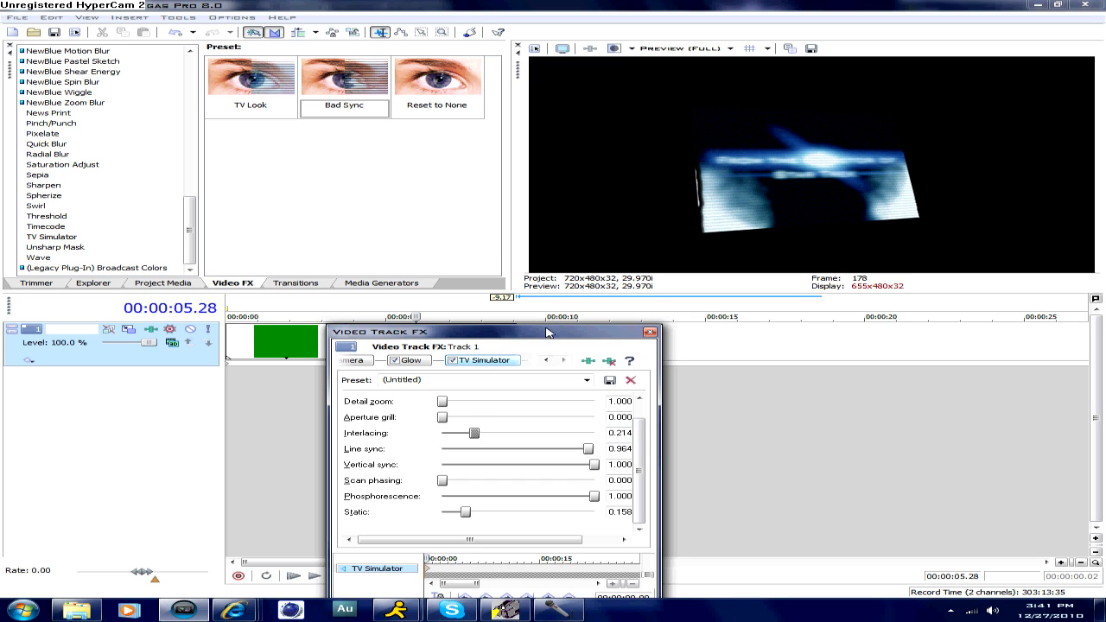
left_click(650, 332)
- Play from the green clip into the title clip to review the combined effects, and return to the timeline start
left_click(439, 348)
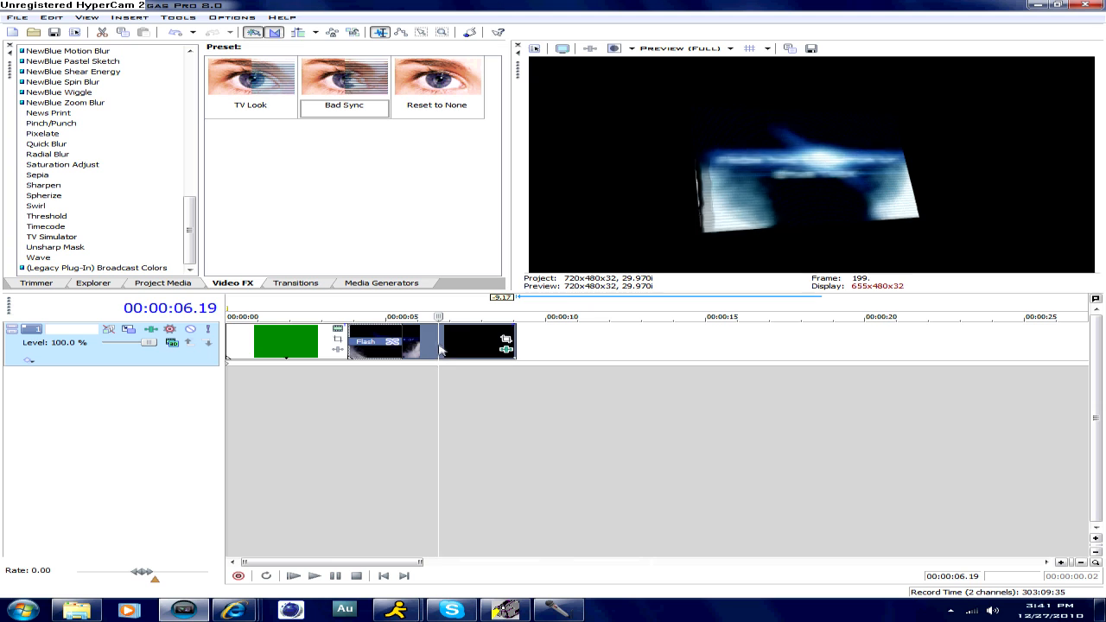
left_click_drag(439, 347, 289, 338)
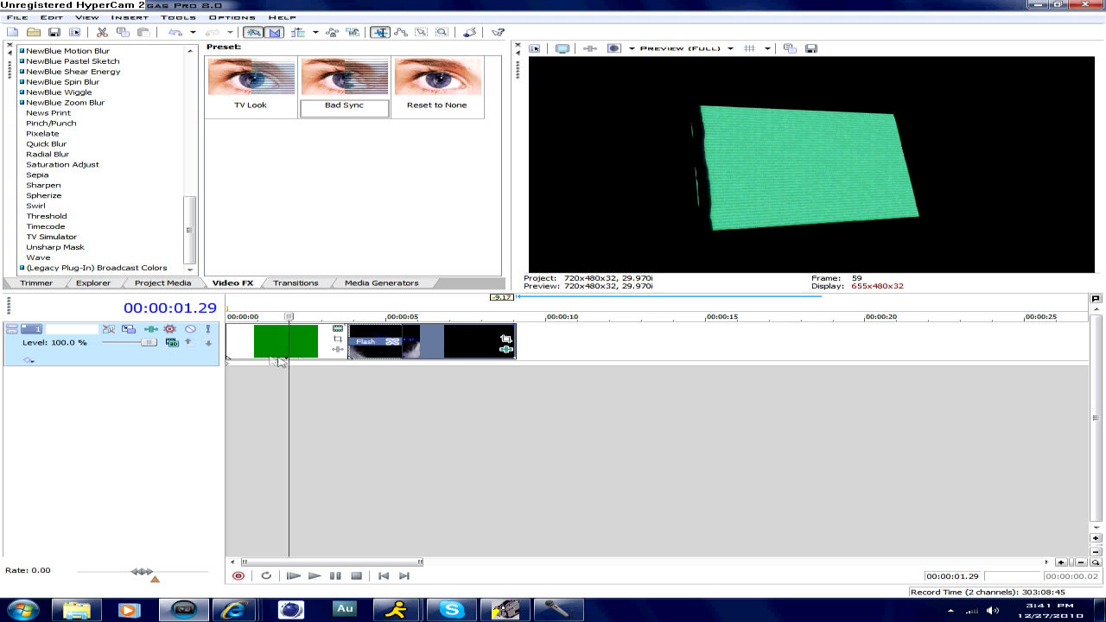
left_click(252, 346)
key("space")
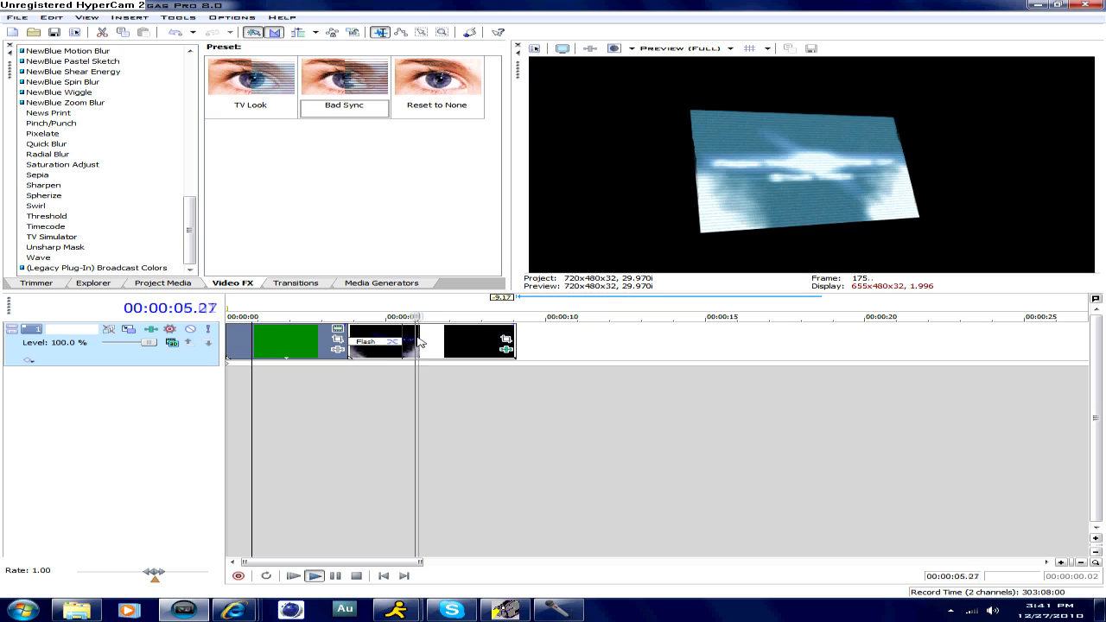
left_click(475, 343)
key("space")
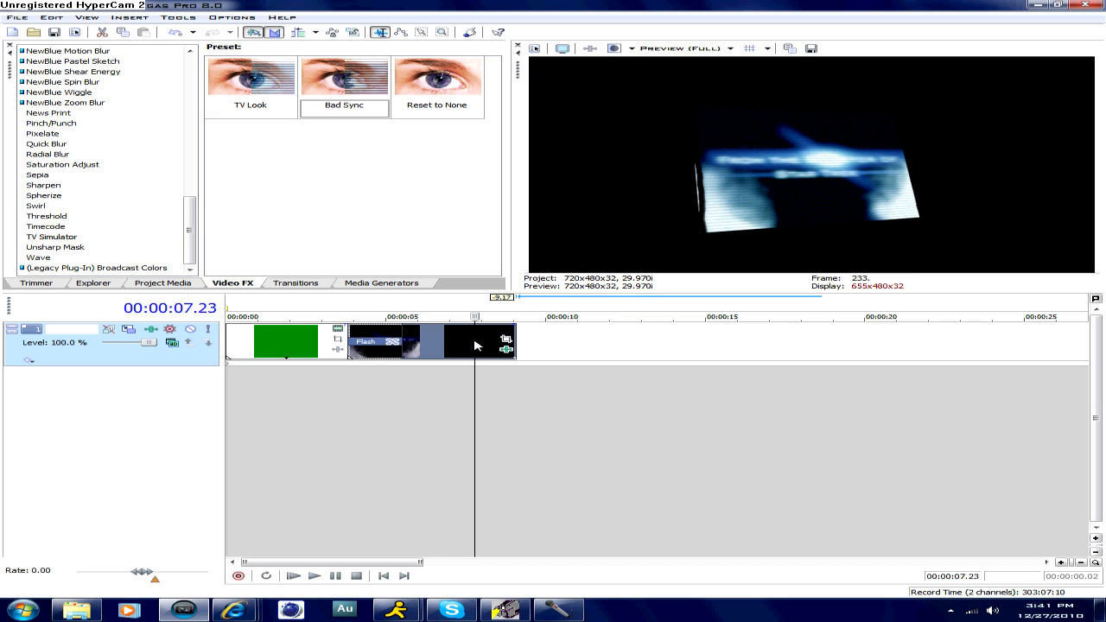
left_click_drag(474, 346, 227, 357)
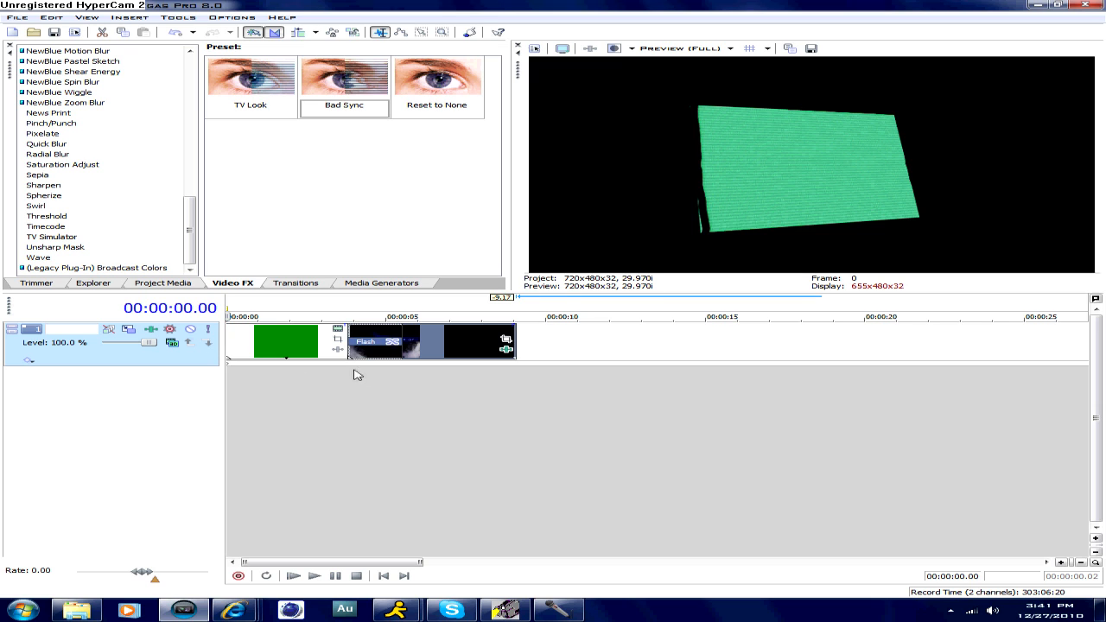
- Scrub through the title clip and green clip to examine the finished effects, and return to the timeline start
left_click(429, 348)
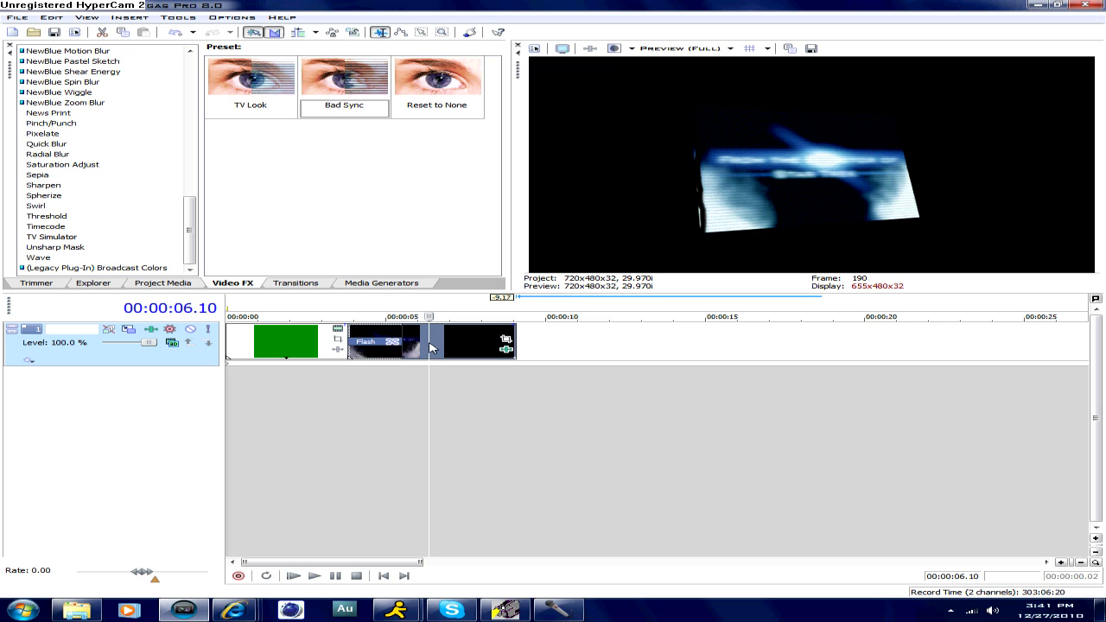
left_click_drag(431, 348, 454, 337)
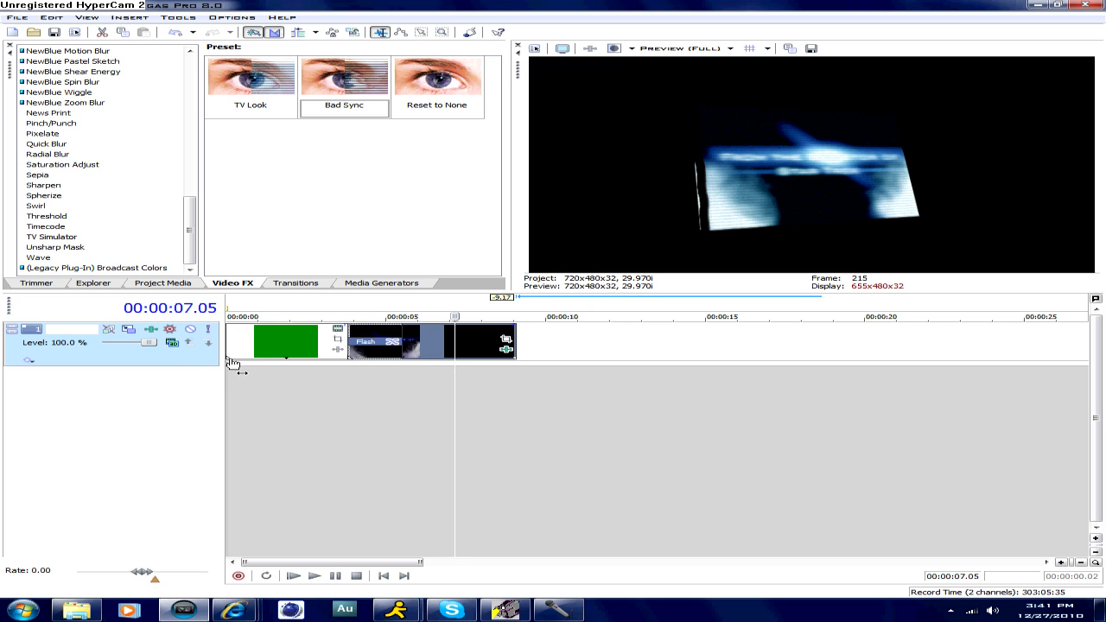
left_click(422, 336)
left_click_drag(422, 335, 454, 333)
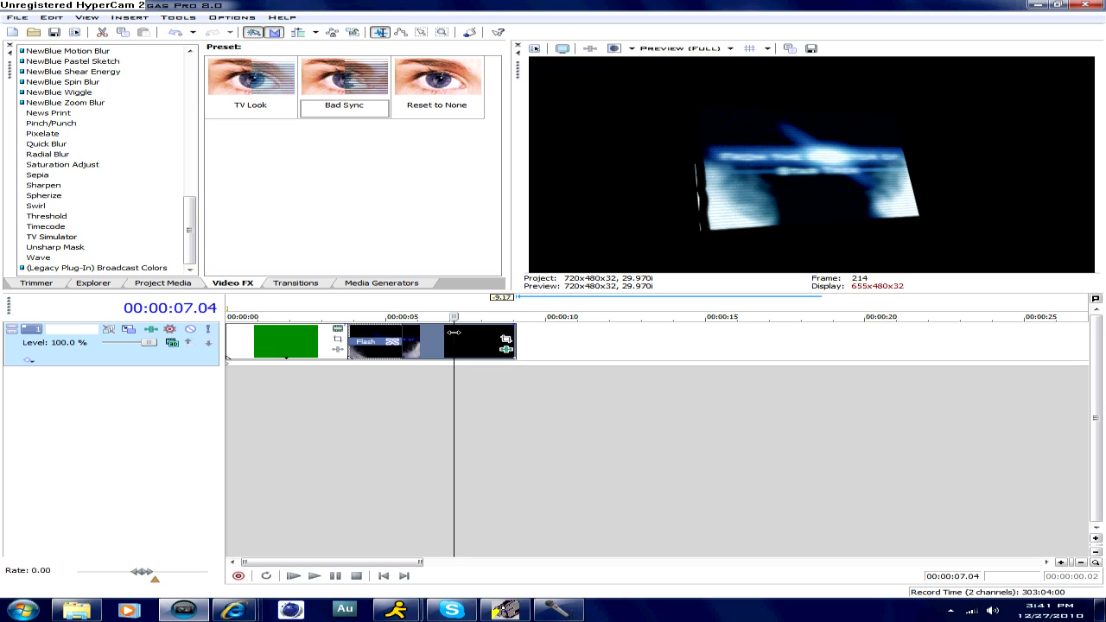
left_click(348, 343)
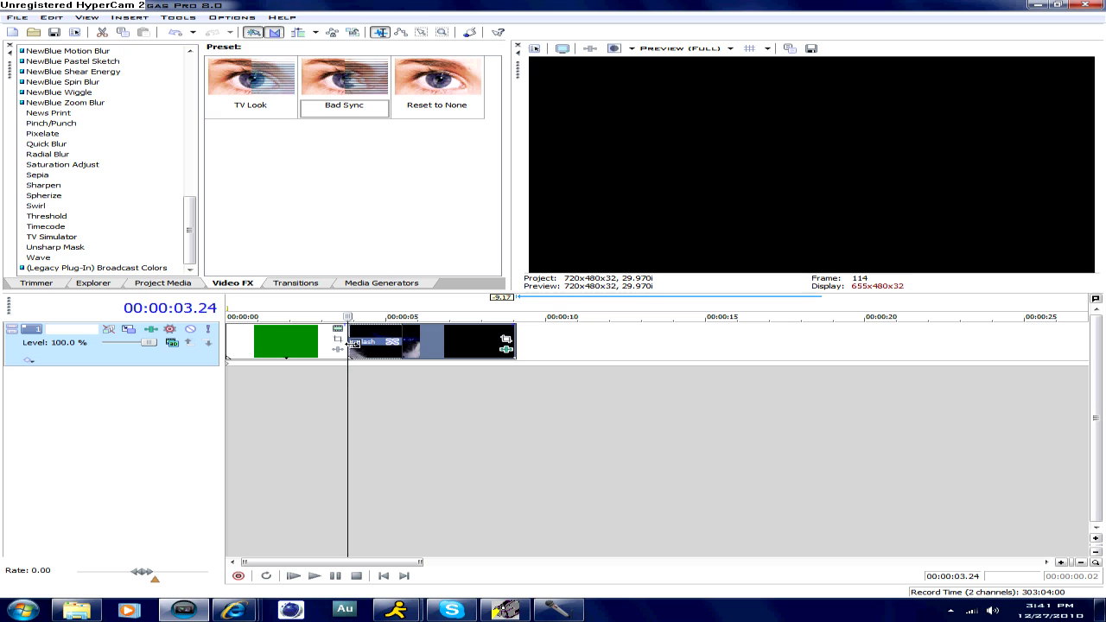
left_click(313, 372)
left_click_drag(313, 372, 296, 368)
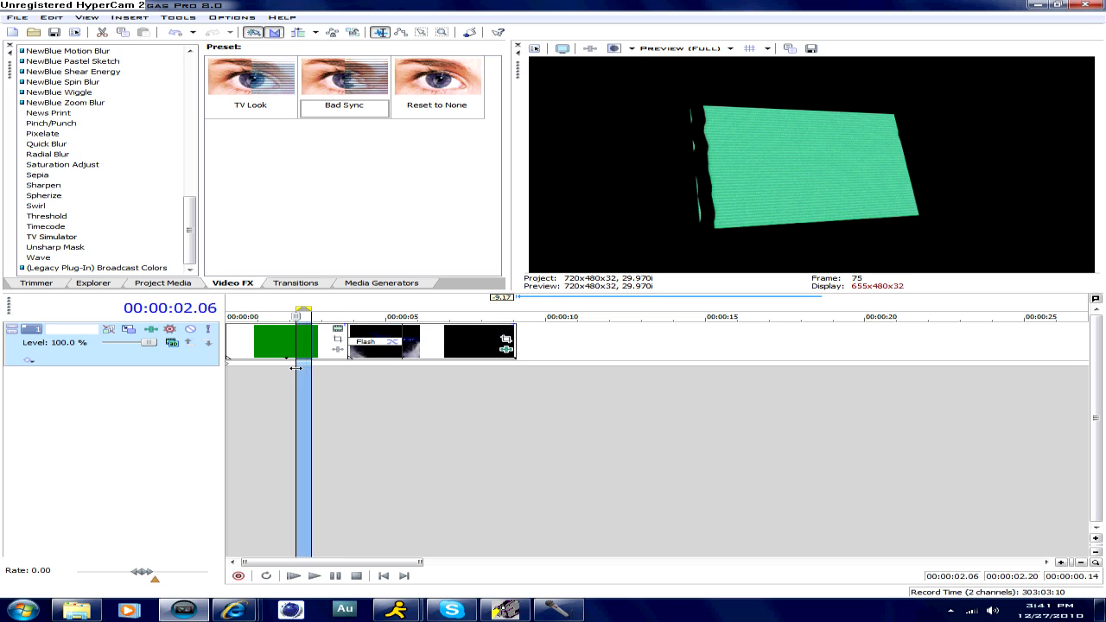
left_click(263, 368)
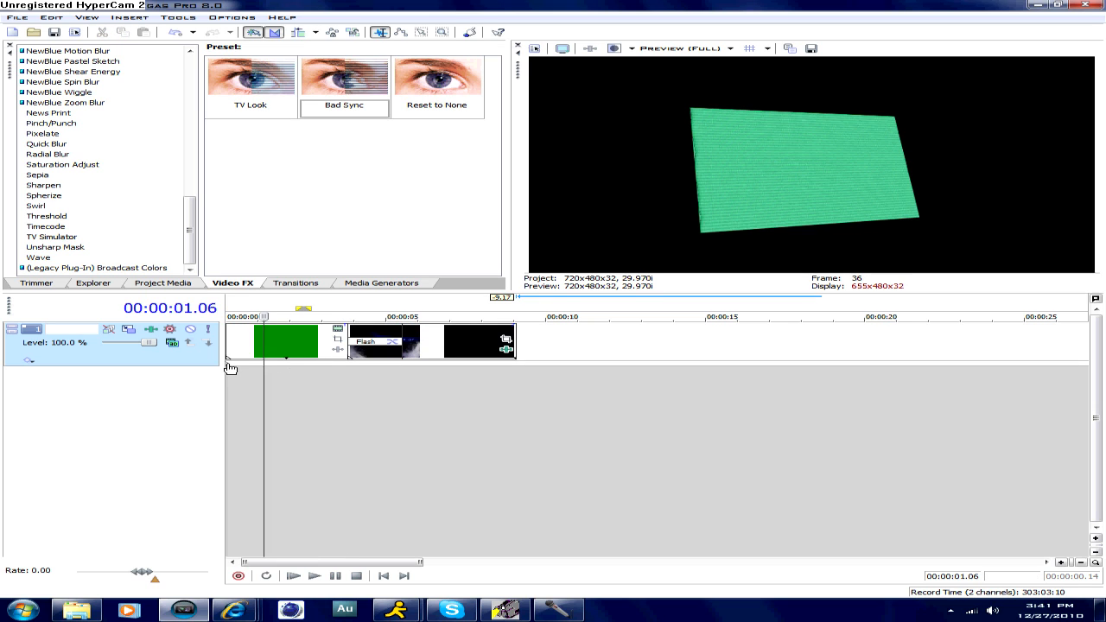
left_click(230, 368)
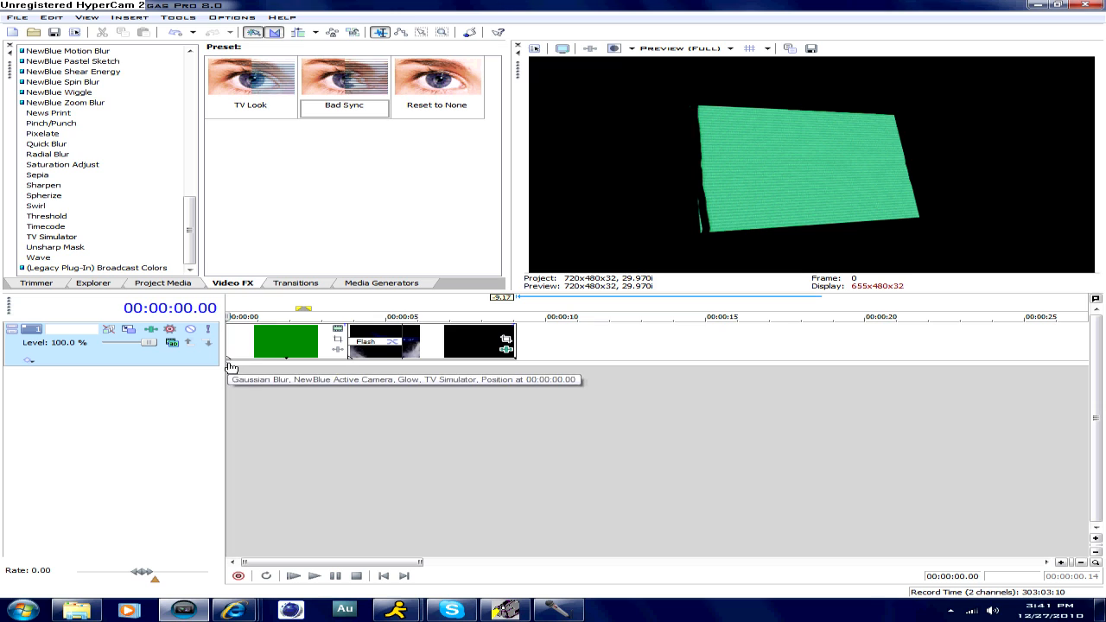